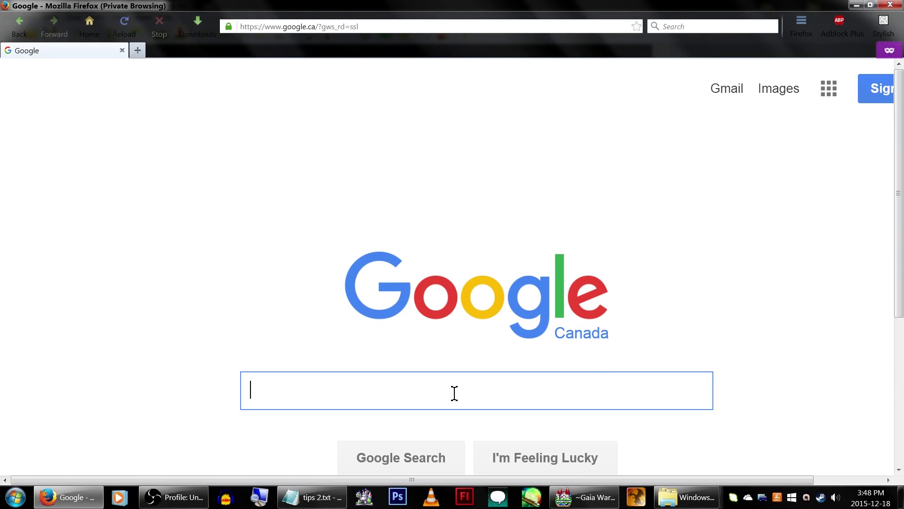
Step: Google 'that one rpg maker plugin that does stuff' and scroll through the results
type("t")
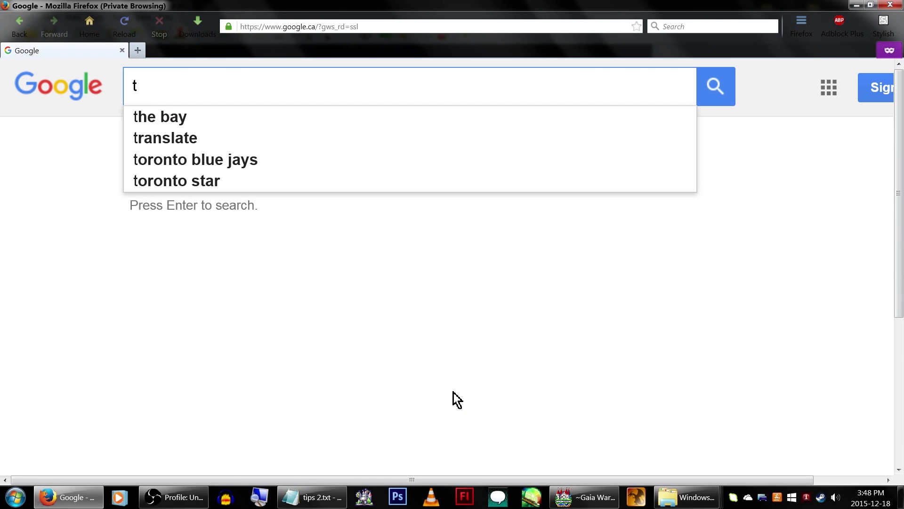
type("hat one rpg ma")
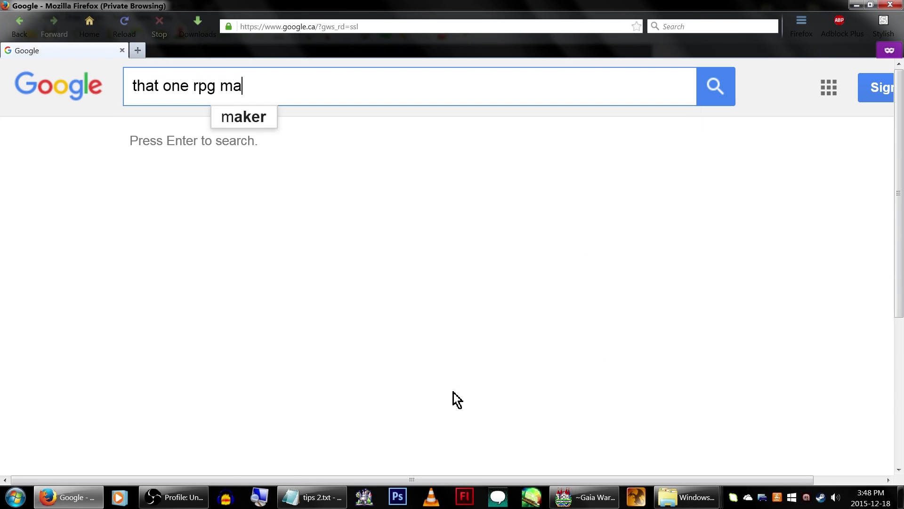
type("ker plugin that doe")
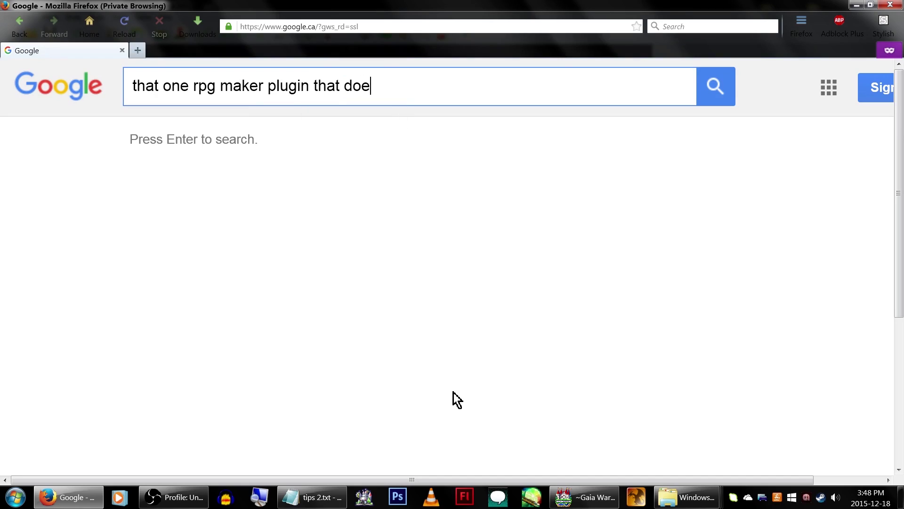
type("s stuff")
key("Return")
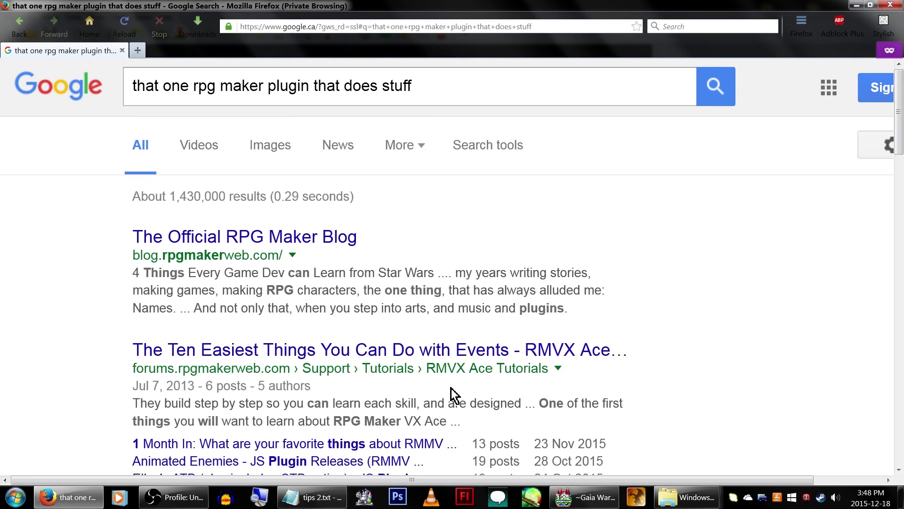
scroll(724, 378, "down", 10)
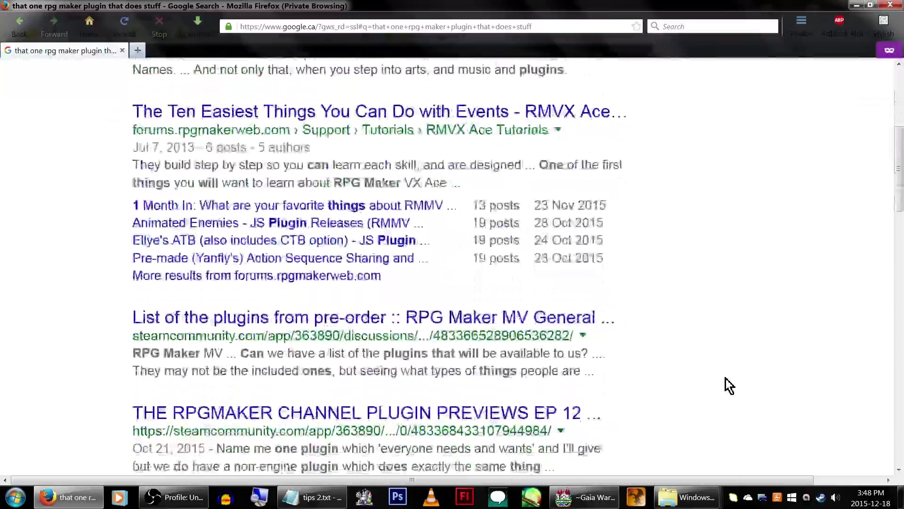
scroll(725, 378, "down", 3)
scroll(726, 377, "up", 5)
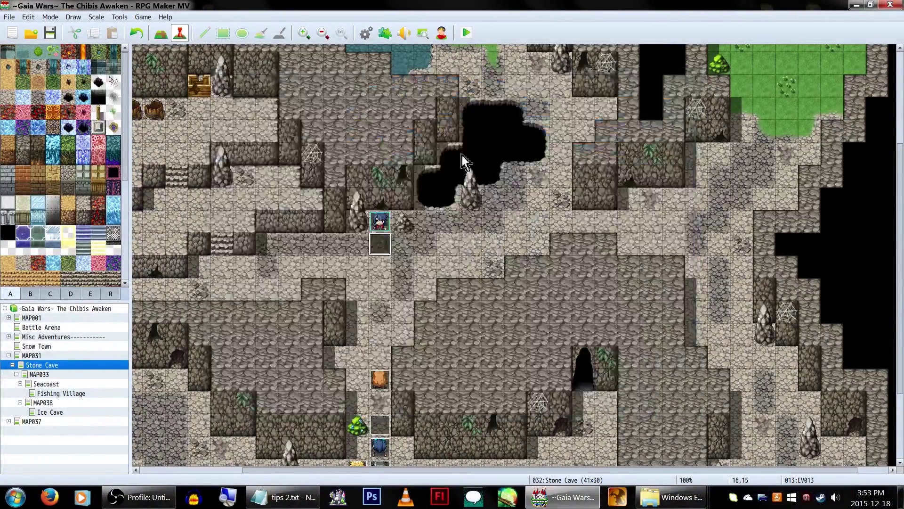
Step: Start a playtest with Ctrl+R, saving the project changes first
key("ctrl+r")
left_click(414, 265)
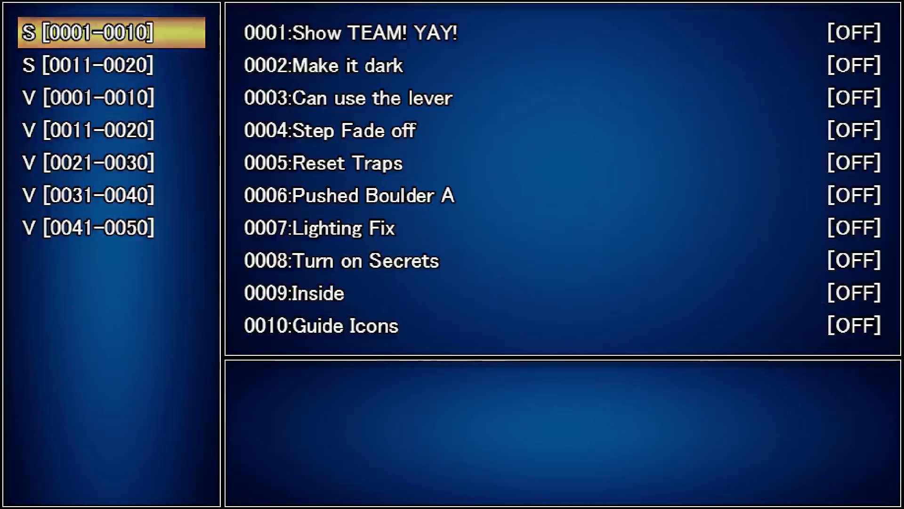
Step: Step down through the debug switch and variable ranges, past variables 0011–0020
key("Down")
key("Down")
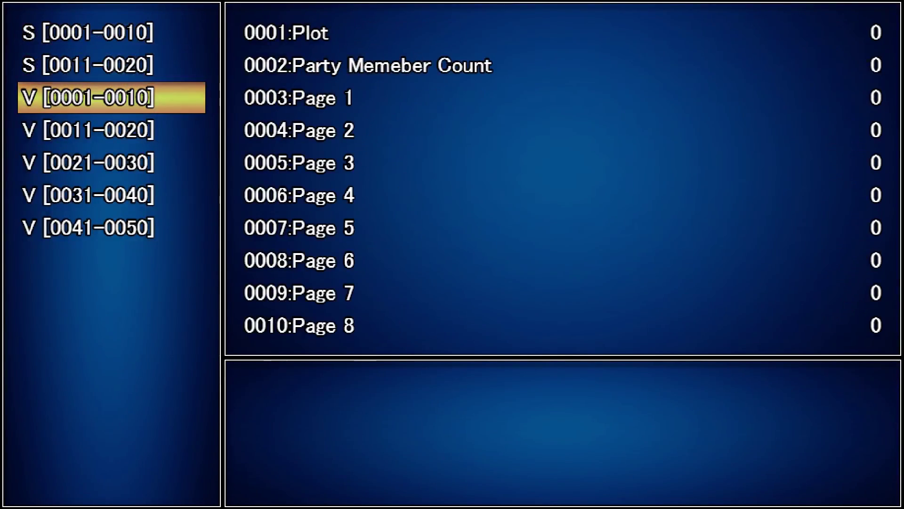
key("Down")
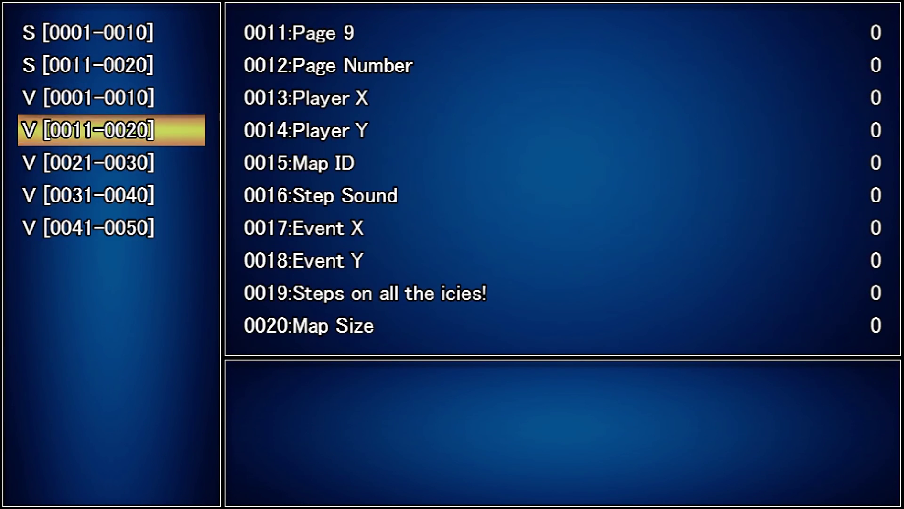
key("Down")
key("Down")
key("Down")
key("Down")
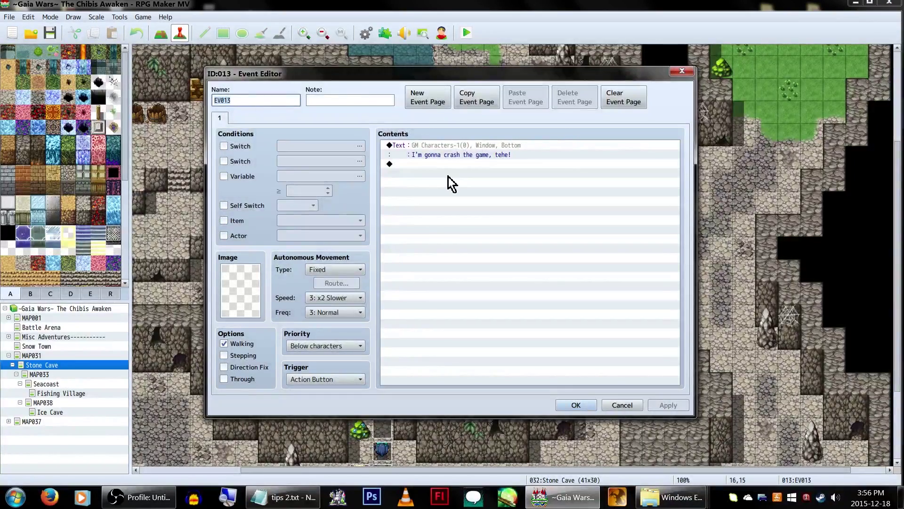
Step: Open the EV013 event's command list and pick Show Text
double_click(448, 176)
left_click(485, 147)
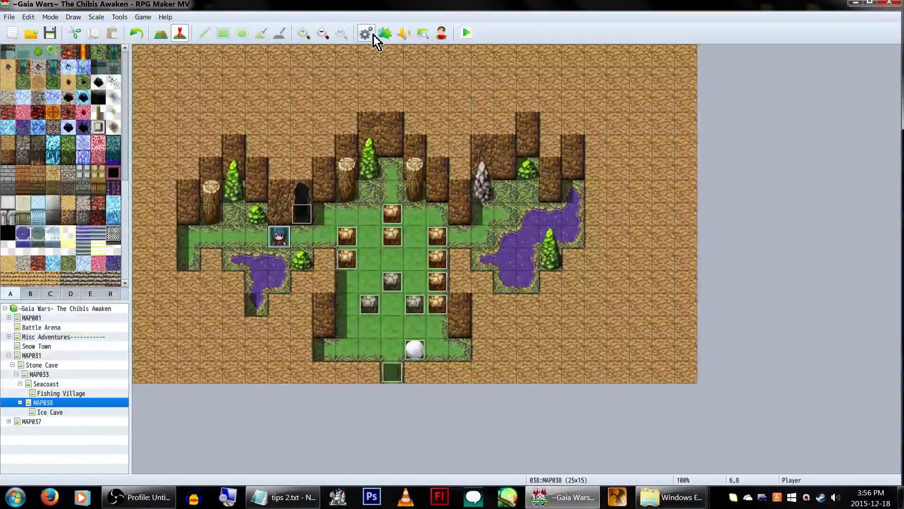
Step: Open the Database's Skills list and select the 0038 Teleport skill
left_click(373, 34)
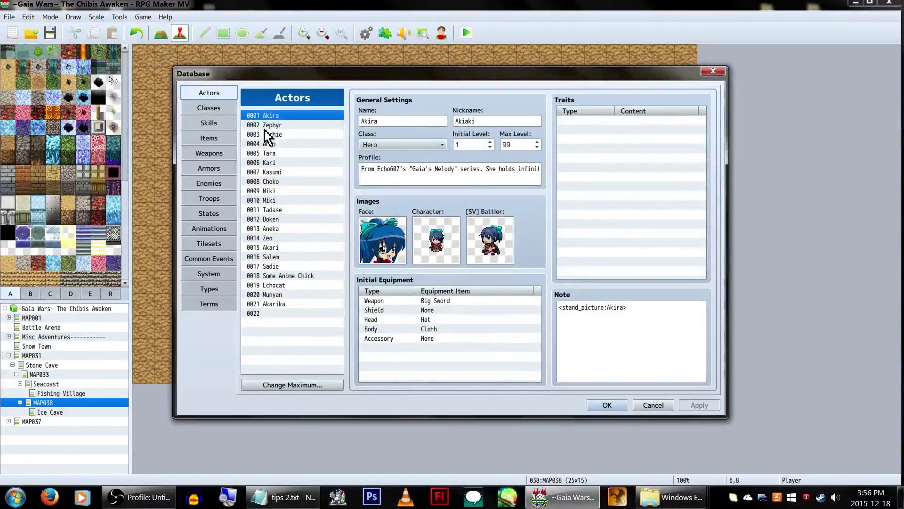
left_click(225, 123)
scroll(329, 198, "down", 4)
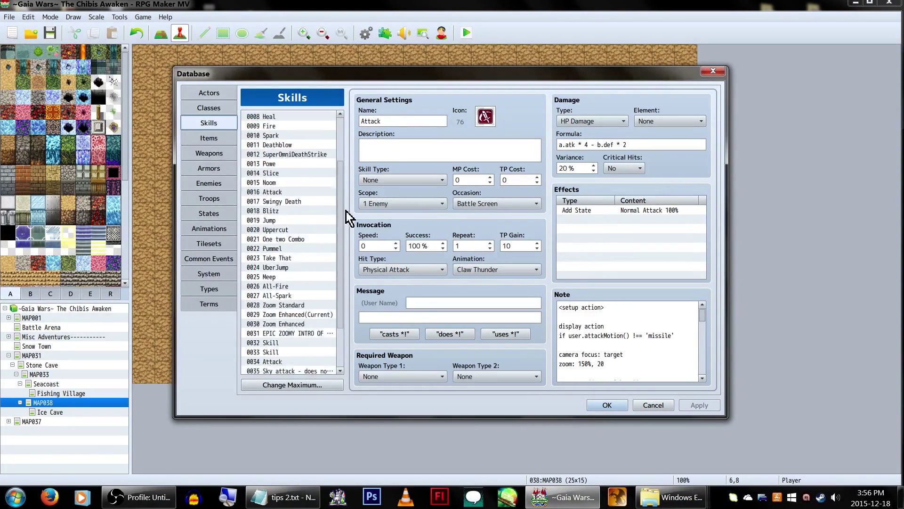
left_click(301, 341)
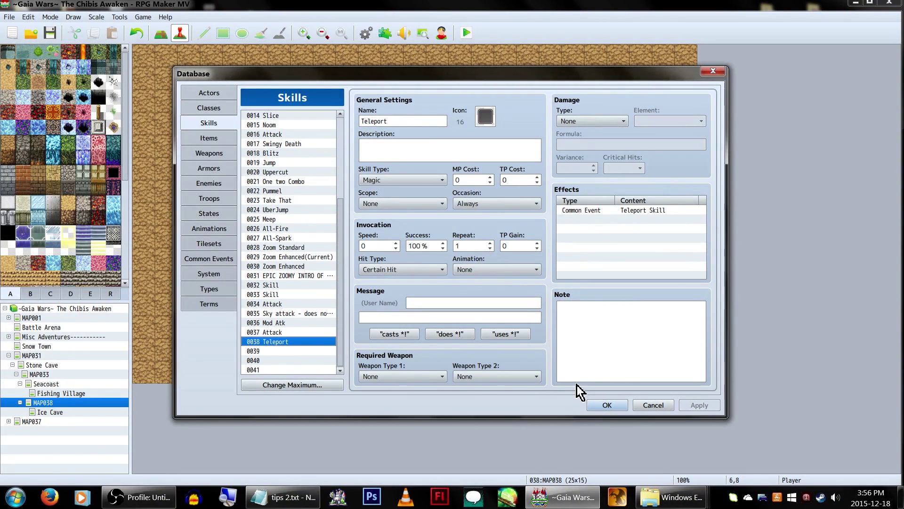
Step: Check Teleport's effect keeps the Teleport Skill common event, then view Common Events
double_click(629, 211)
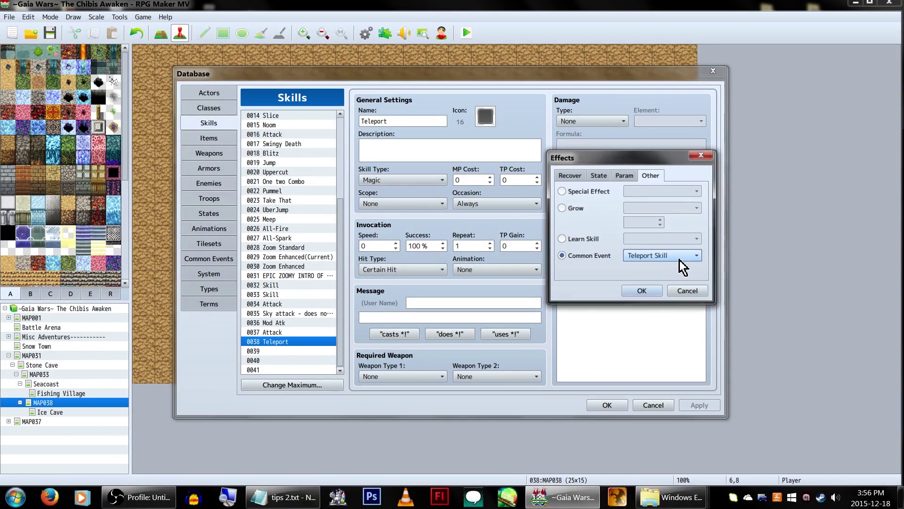
left_click(680, 259)
left_click(678, 255)
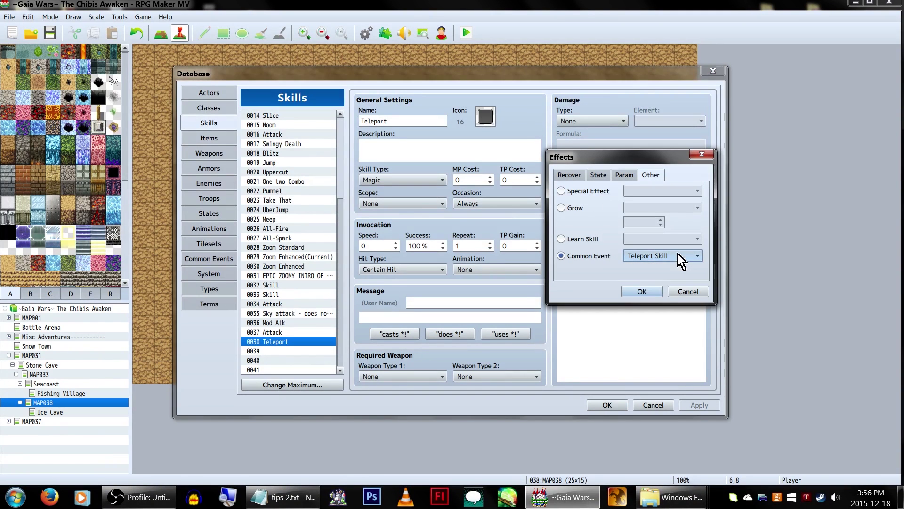
left_click(642, 291)
left_click(225, 259)
left_click(302, 200)
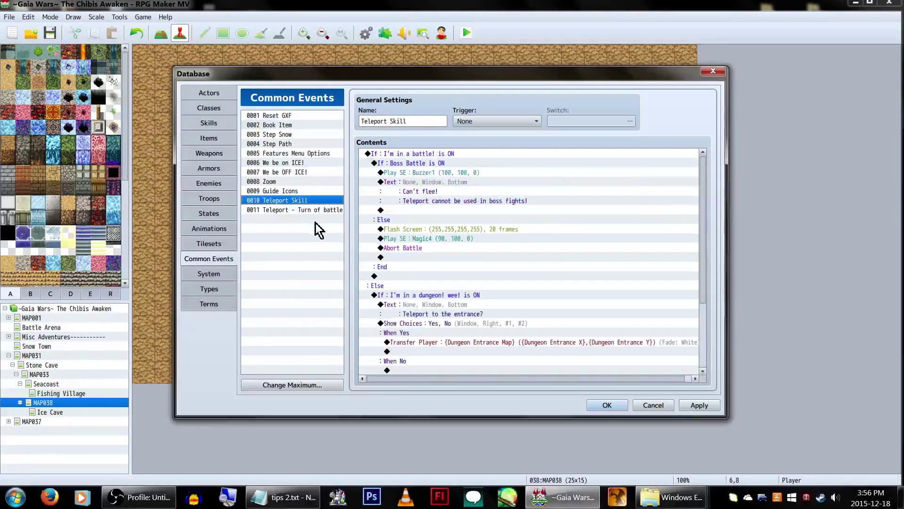
left_click(317, 210)
left_click(318, 200)
double_click(424, 154)
key("Escape")
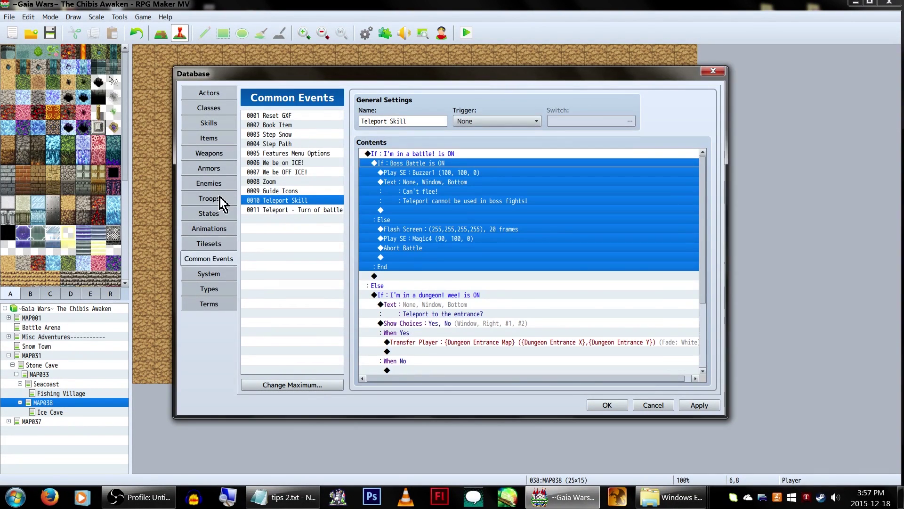
key("Down")
double_click(499, 268)
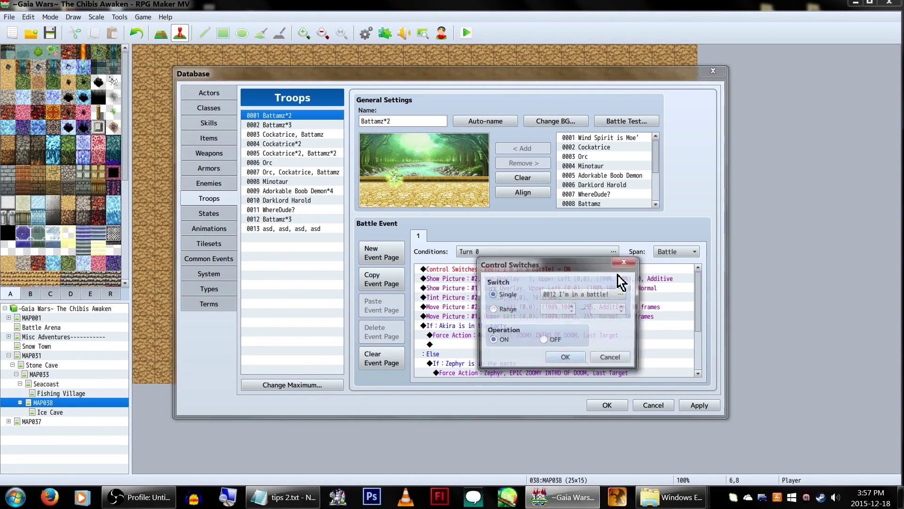
left_click(552, 359)
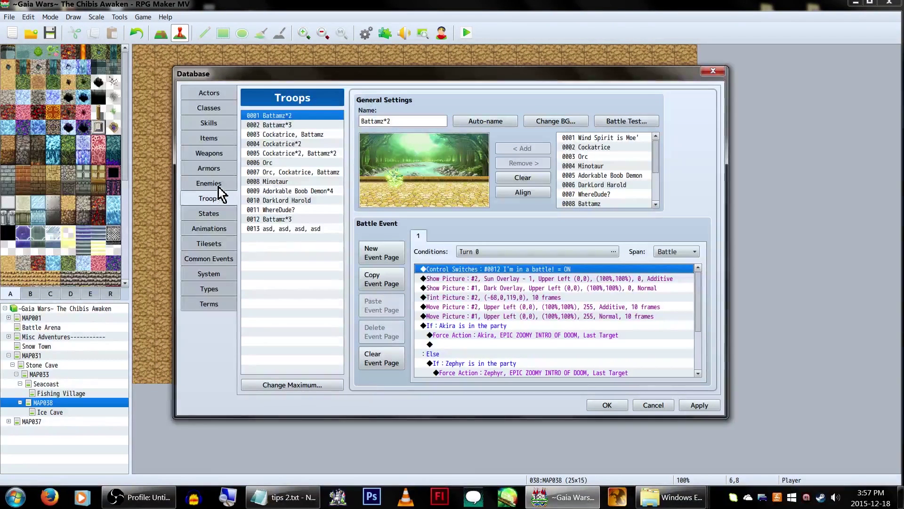
left_click(222, 261)
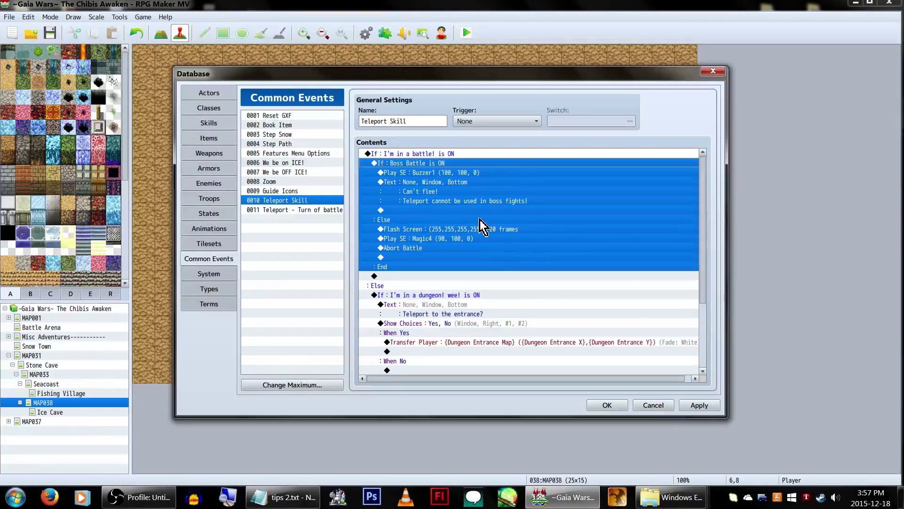
left_click(466, 186)
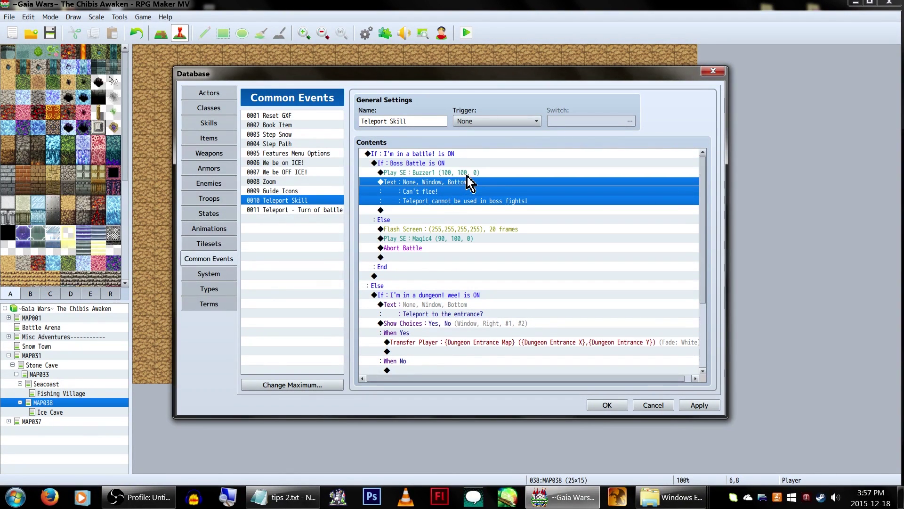
scroll(474, 197, "down", 1)
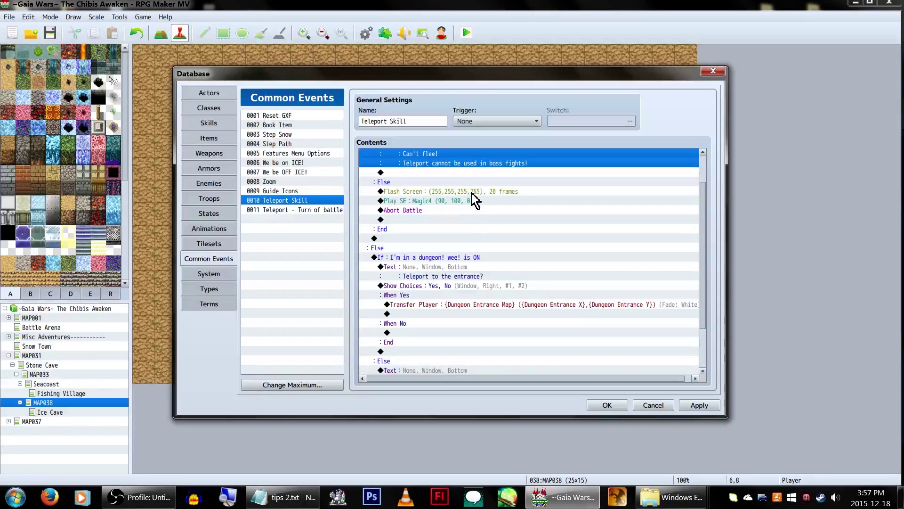
left_click(473, 210)
left_click(470, 193)
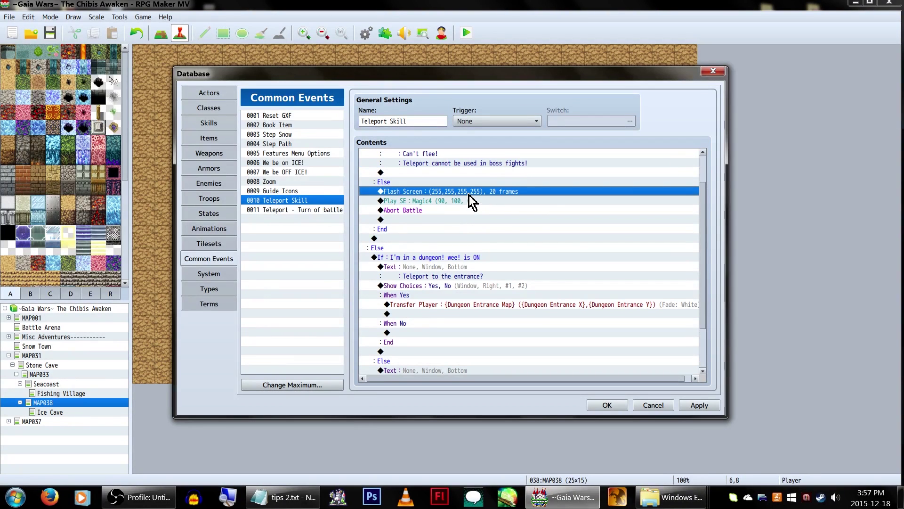
right_click(469, 195)
left_click(482, 201)
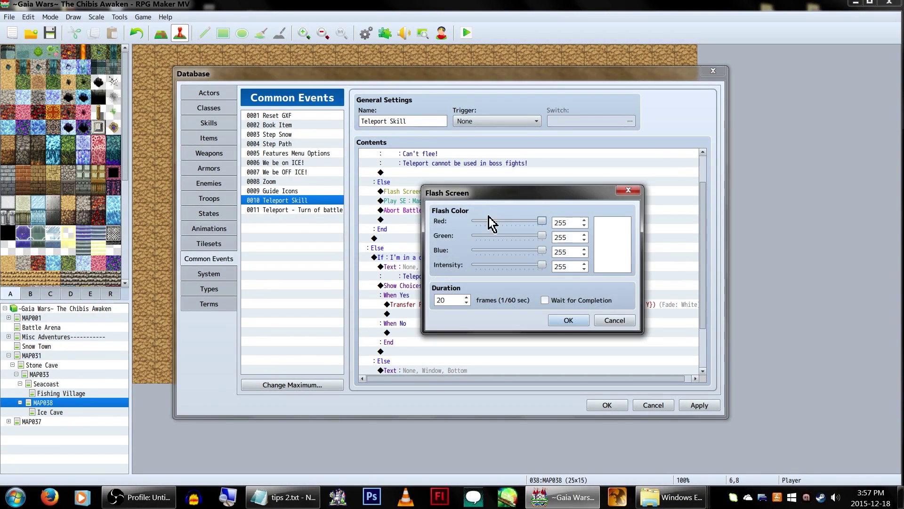
left_click(617, 321)
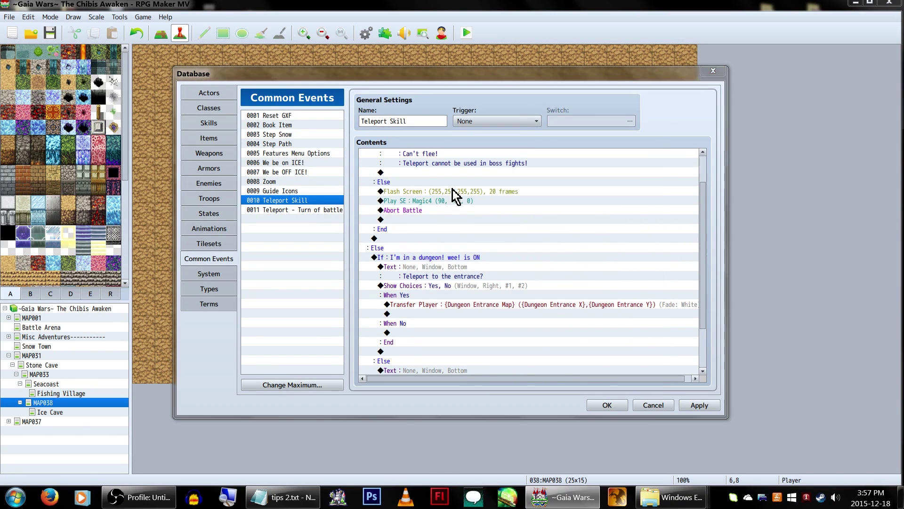
key("Insert")
left_click(454, 121)
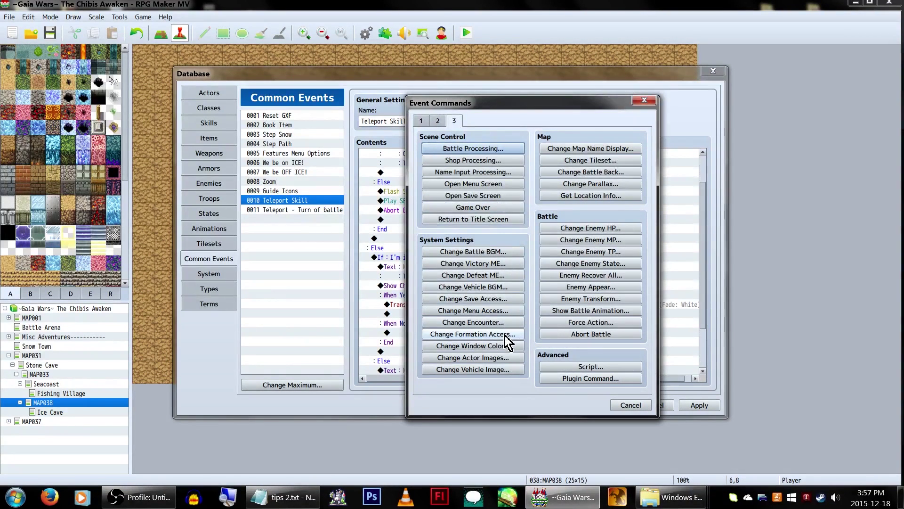
left_click(580, 311)
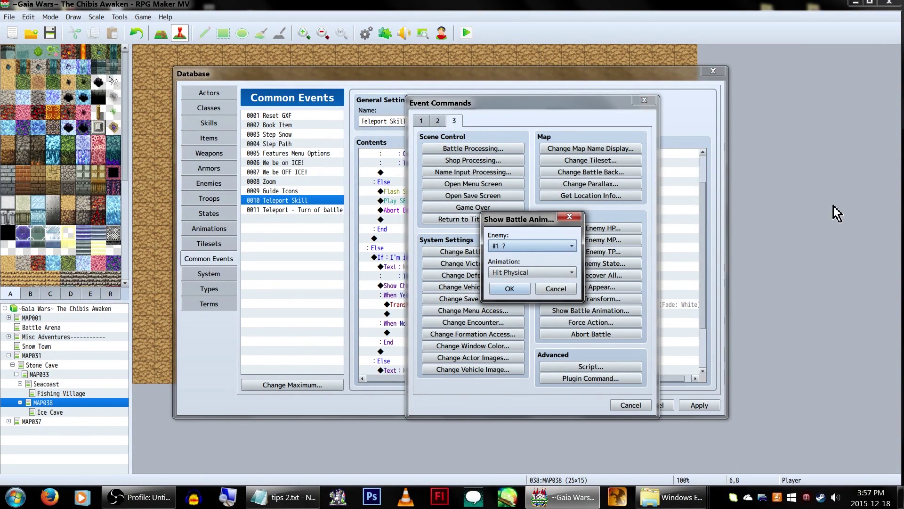
left_click(556, 289)
scroll(490, 264, "down", 1)
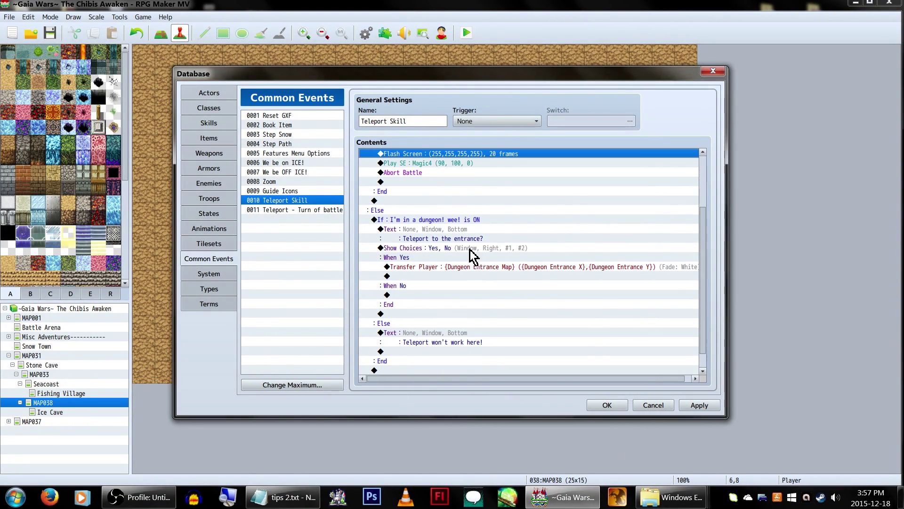
left_click(474, 221)
scroll(445, 234, "down", 1)
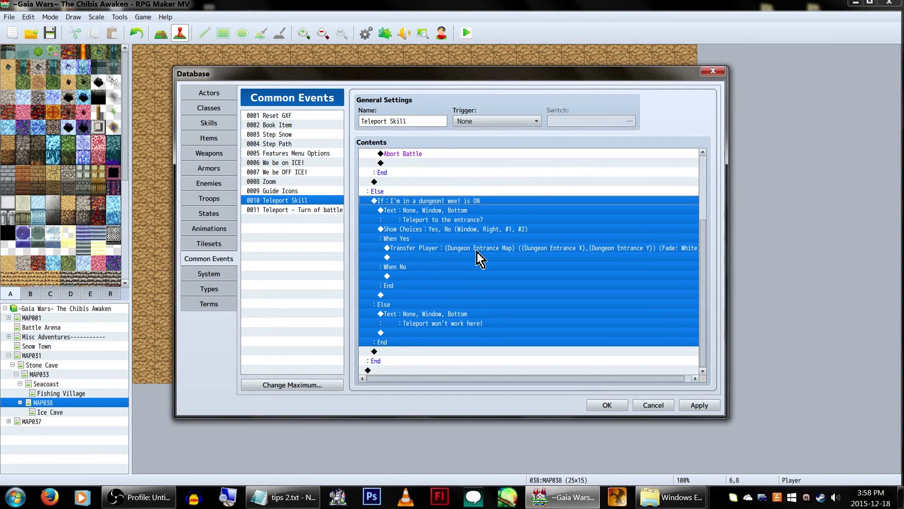
left_click(467, 315)
right_click(466, 248)
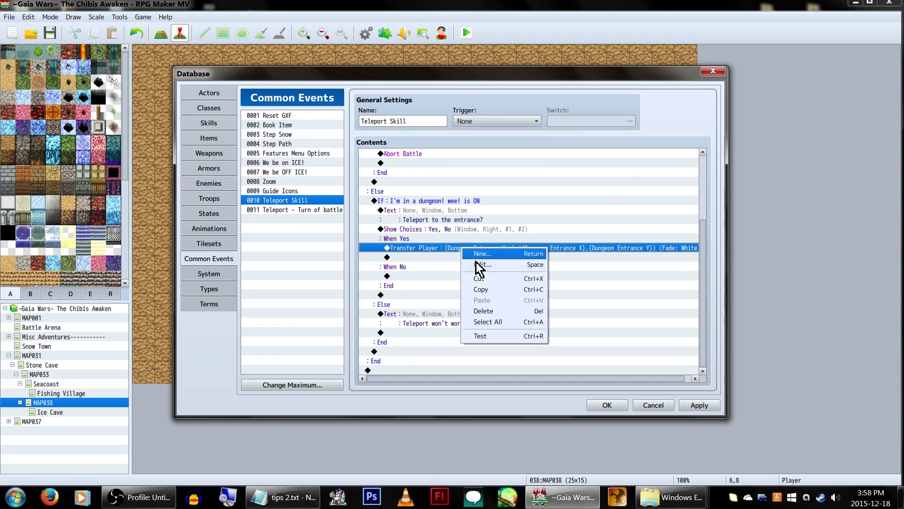
left_click(481, 270)
left_click(579, 325)
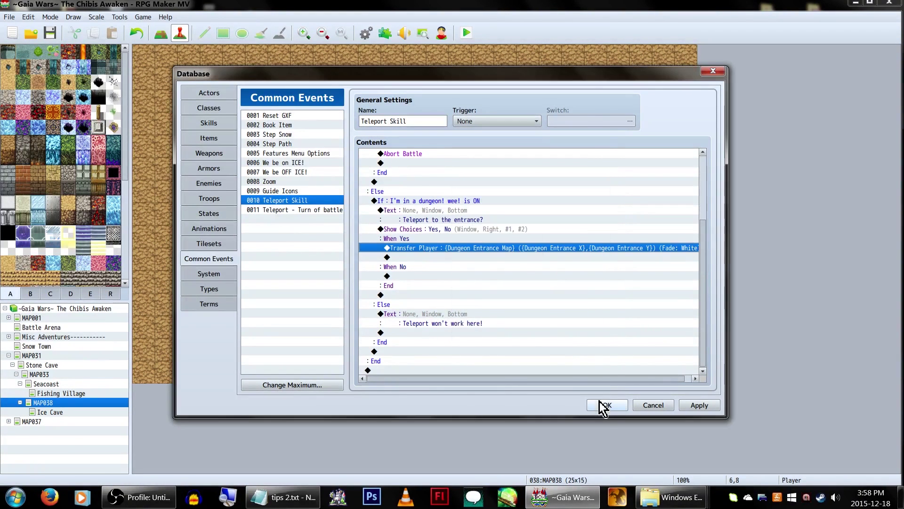
scroll(546, 354, "up", 3)
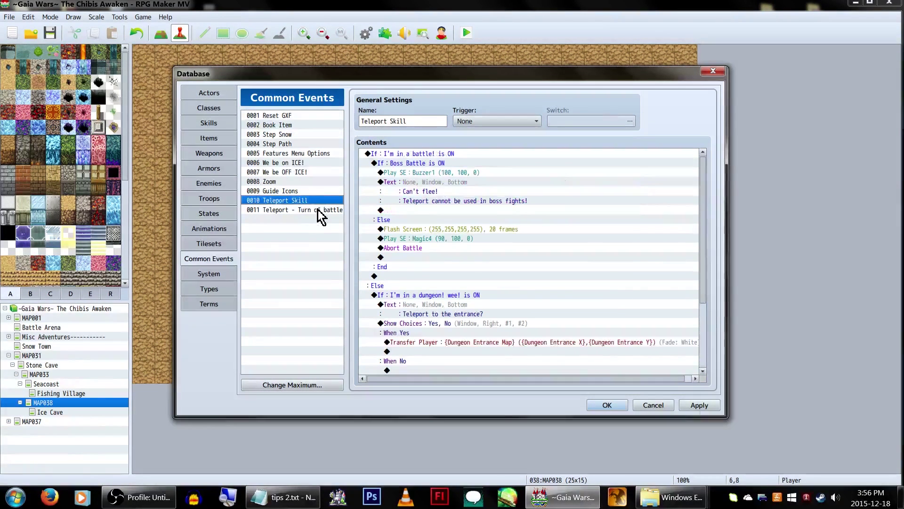
left_click(318, 210)
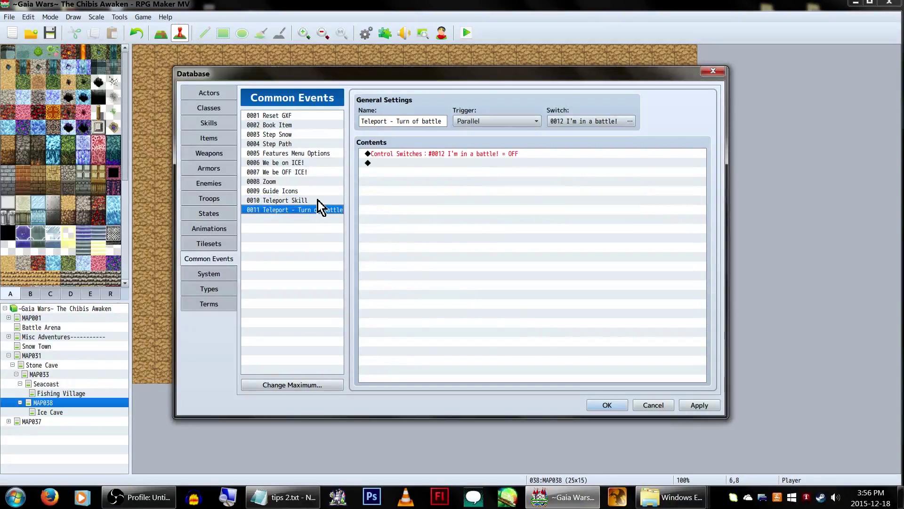
left_click(318, 199)
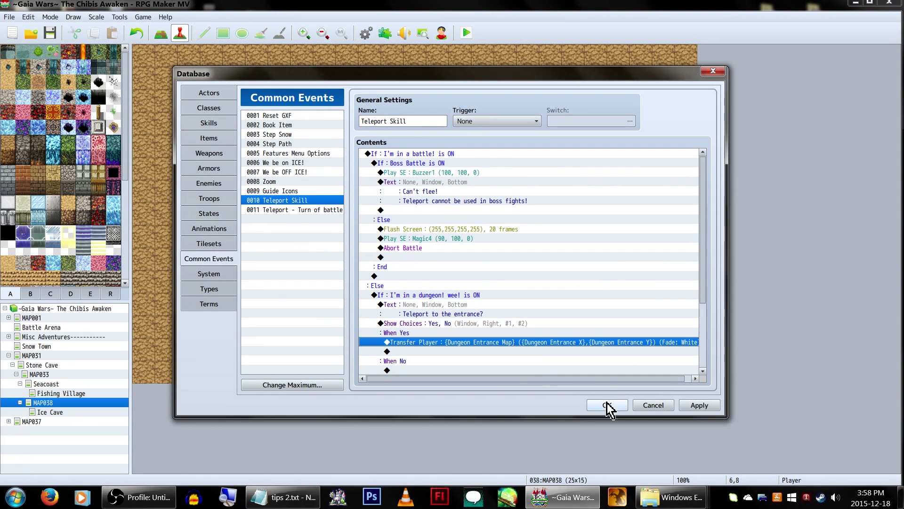
left_click(607, 405)
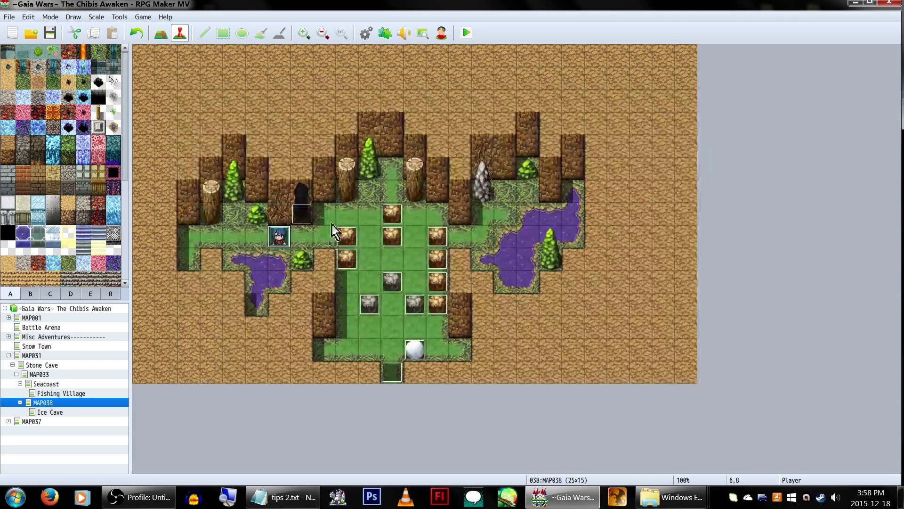
Step: Review the cave entrance event's variable, sound effect and Transfer Player commands
double_click(301, 214)
left_click(488, 164)
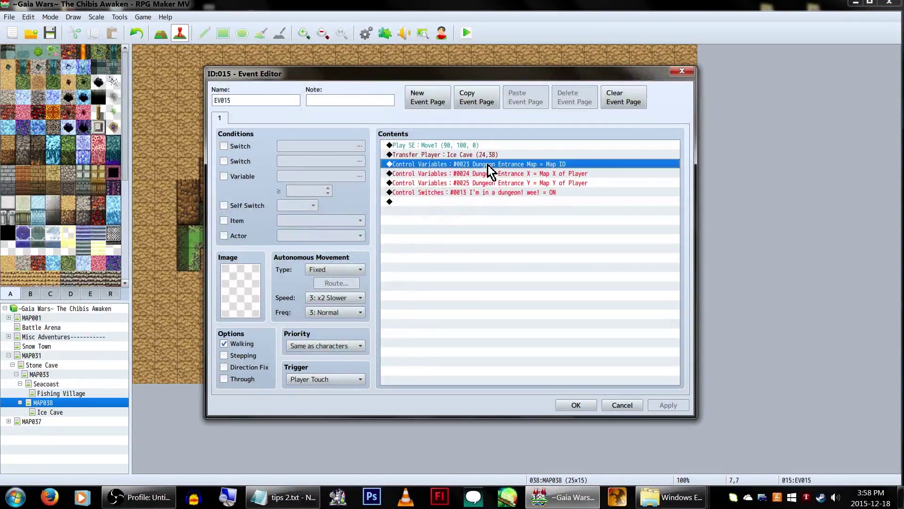
right_click(490, 154)
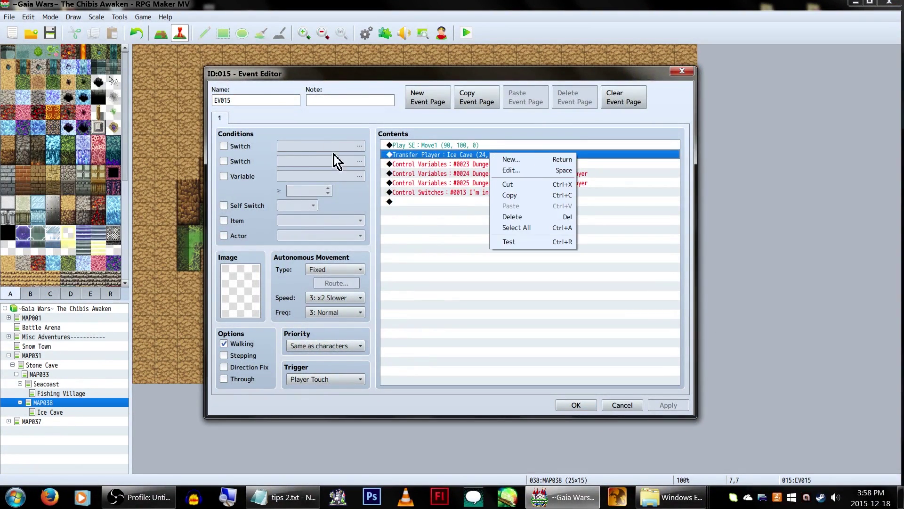
left_click(413, 146)
left_click(416, 154)
left_click(425, 173)
left_click(436, 221)
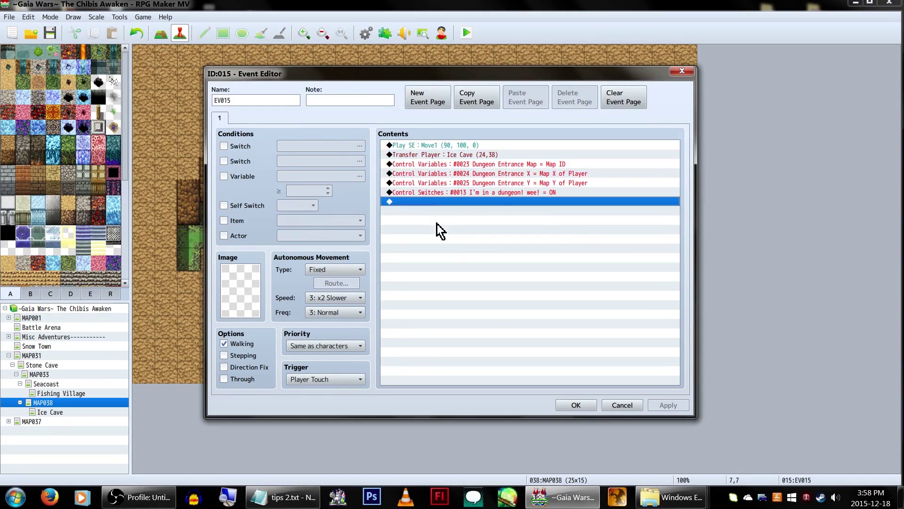
Step: Close the entrance event and open the Ice Cave exit event that turns the dungeon switch off
left_click(583, 406)
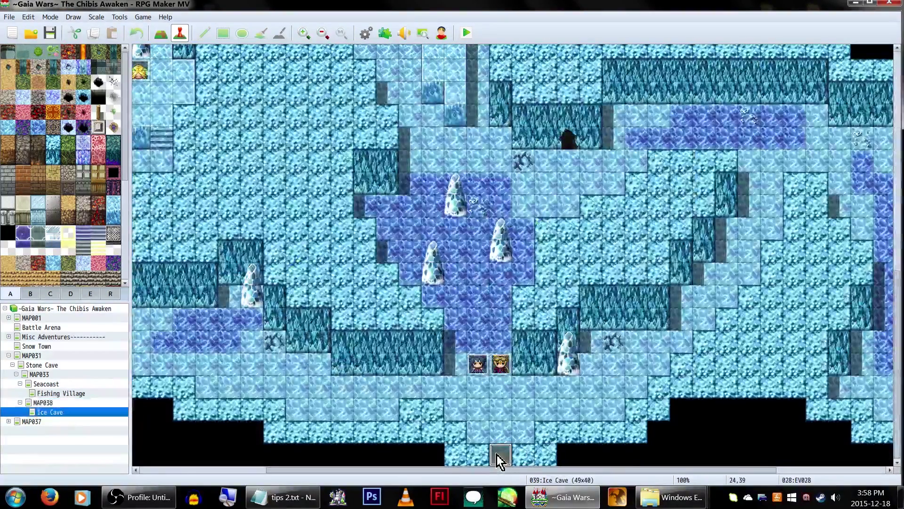
double_click(501, 454)
left_click(513, 156)
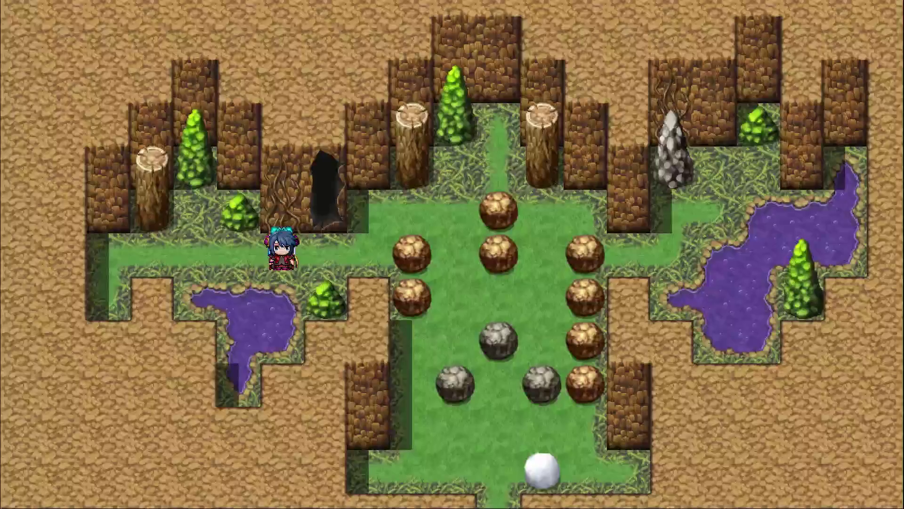
Step: Step right and open Akira's Magic skill list from the main menu
key("Right")
key("Escape")
key("Down")
key("Return")
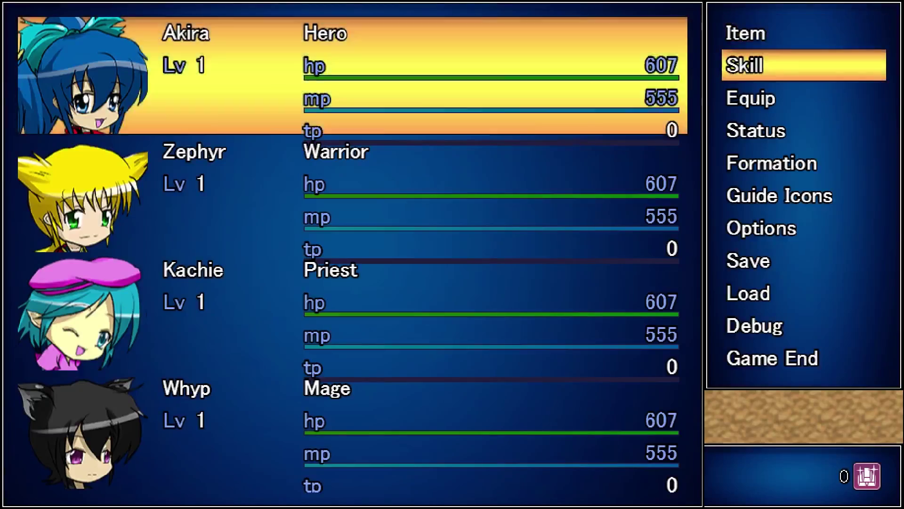
key("Return")
key("Return")
key("Return")
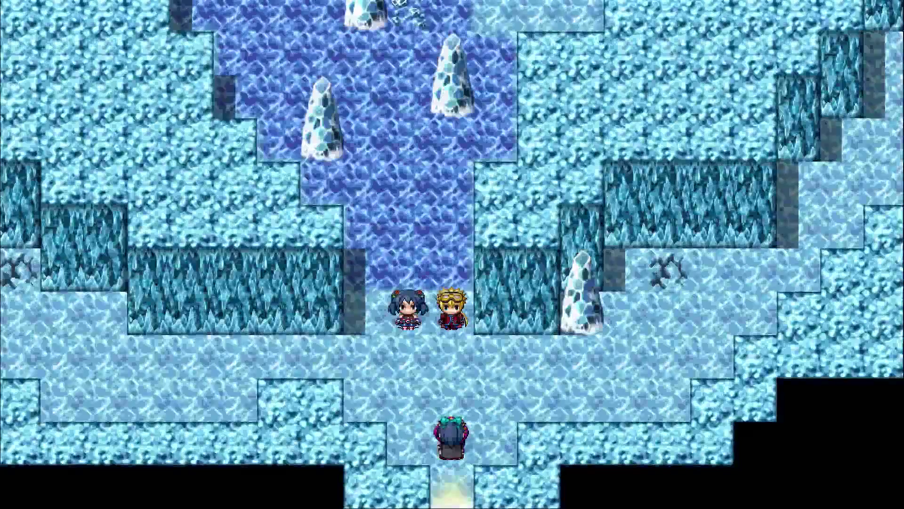
Step: Walk into the ice cave and cast Teleport from the menu to return to the entrance
key("Up")
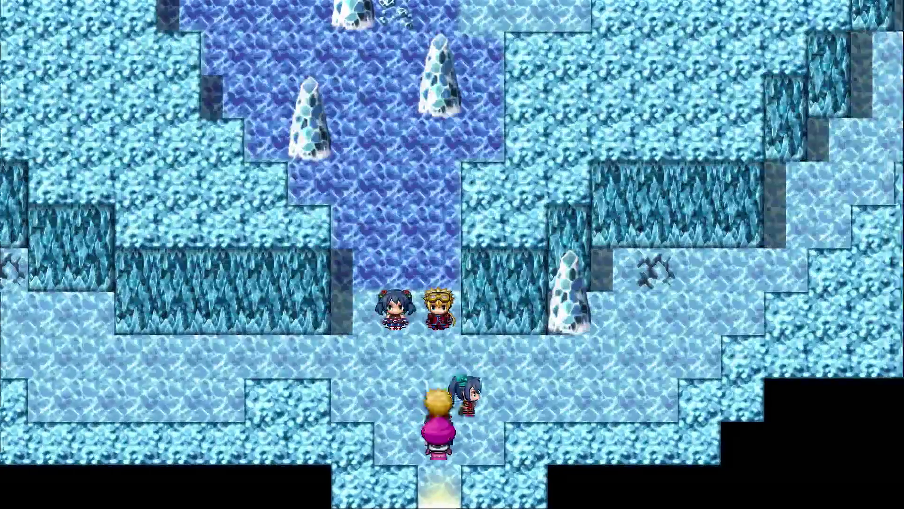
key("Escape")
key("Return")
key("Return")
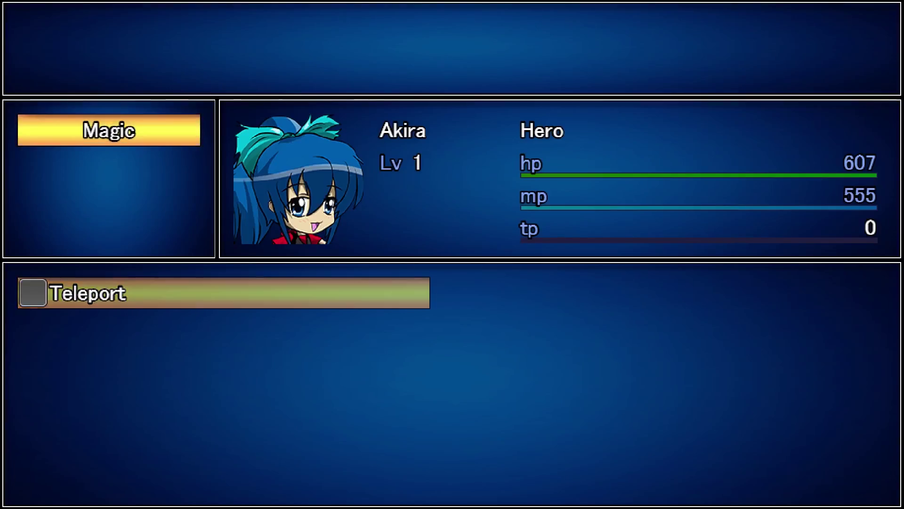
key("Return")
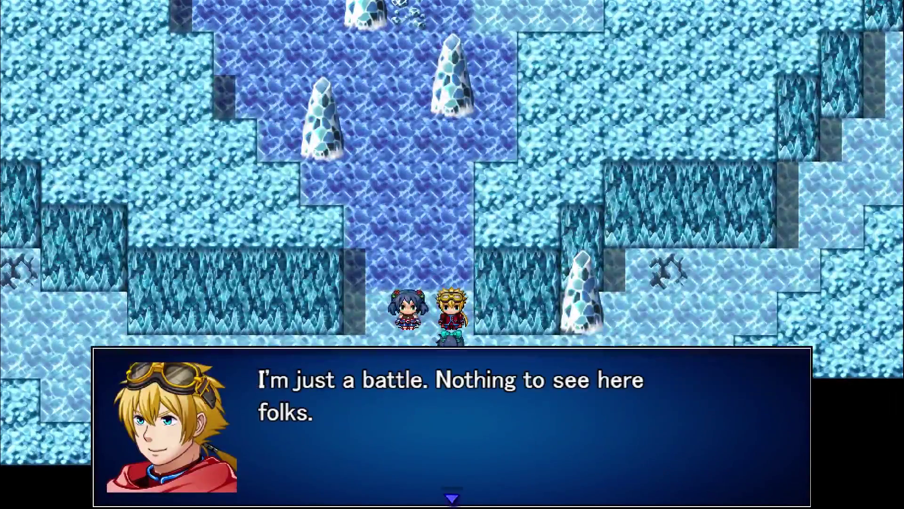
Step: Start the battle and choose Teleport as Akira's action
key("Return")
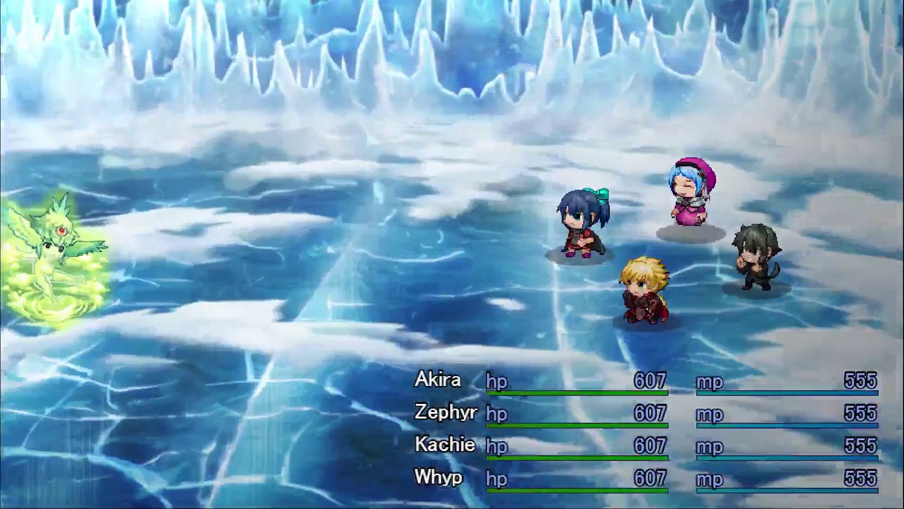
key("Down")
key("Return")
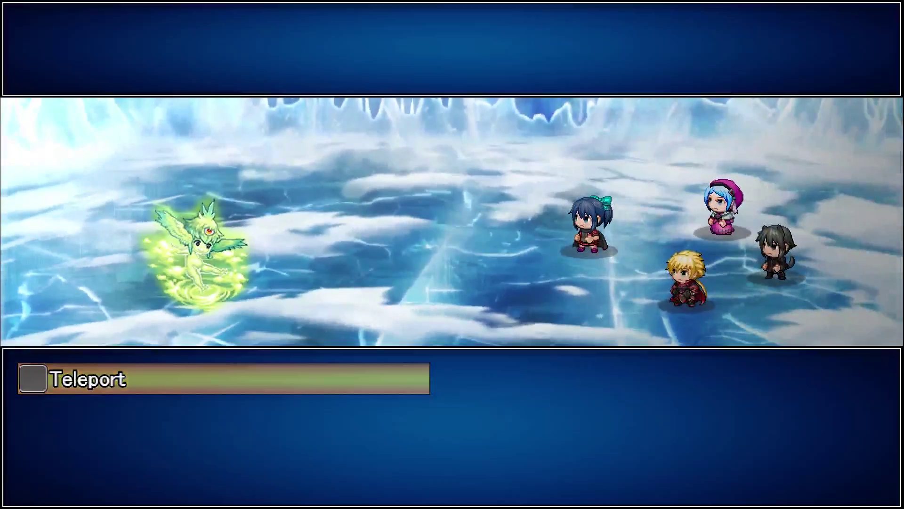
key("Return")
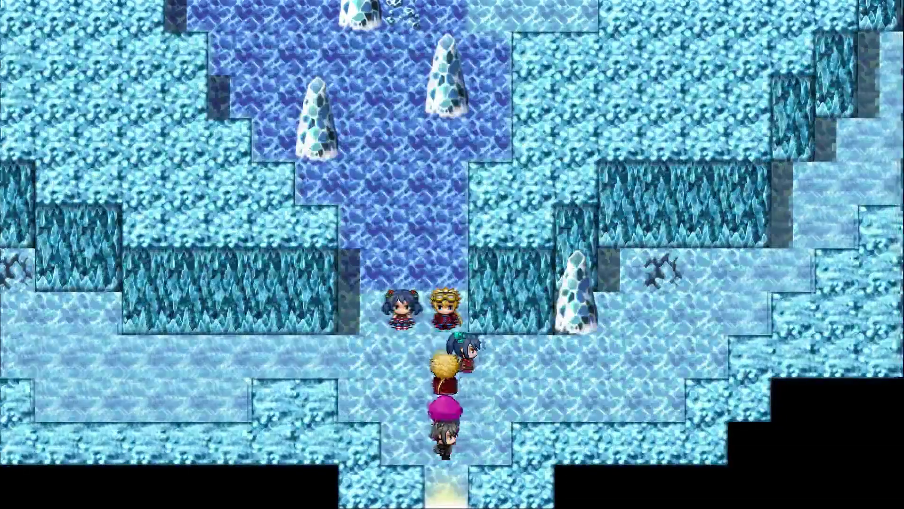
Step: Use Teleport again from the menu and in the boss fight, getting the can't-flee message
key("Escape")
key("Down")
key("Return")
key("Return")
key("Return")
key("Return")
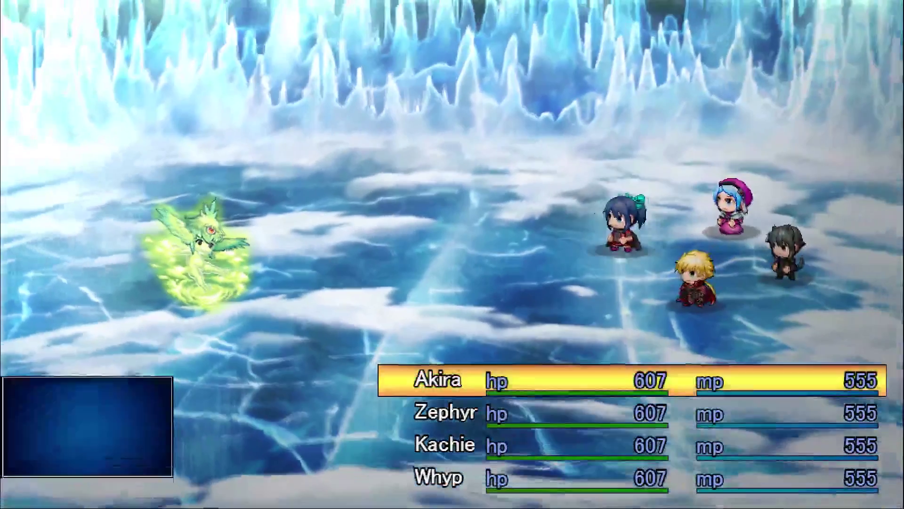
key("Return")
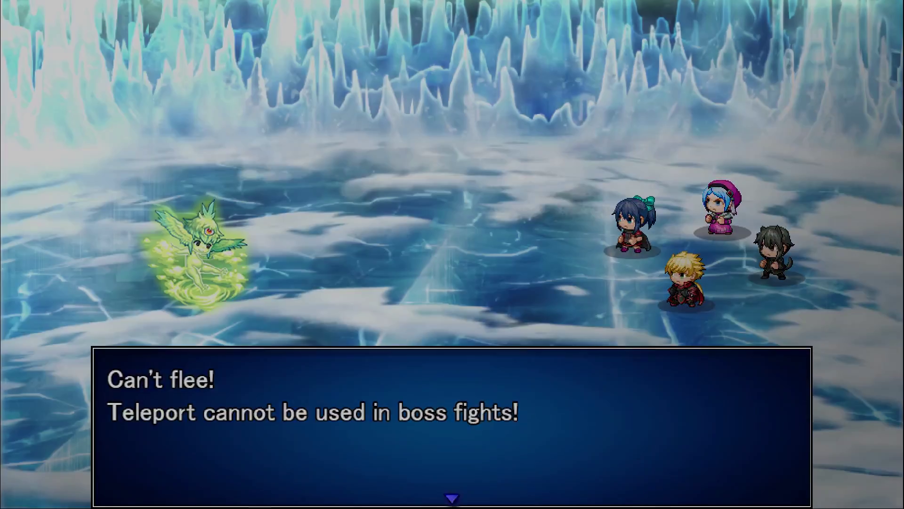
key("Return")
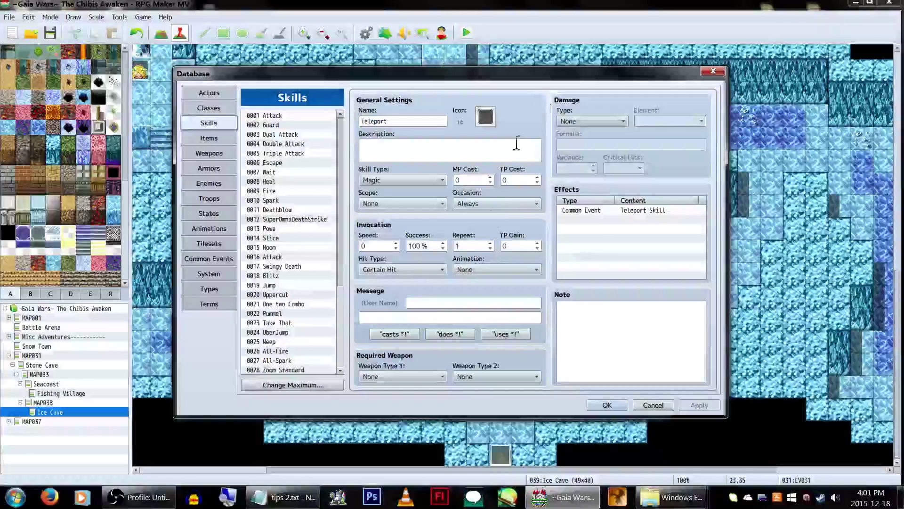
Step: Scroll through the Skills list and the Animations list
scroll(342, 143, "down", 2)
scroll(343, 149, "down", 3)
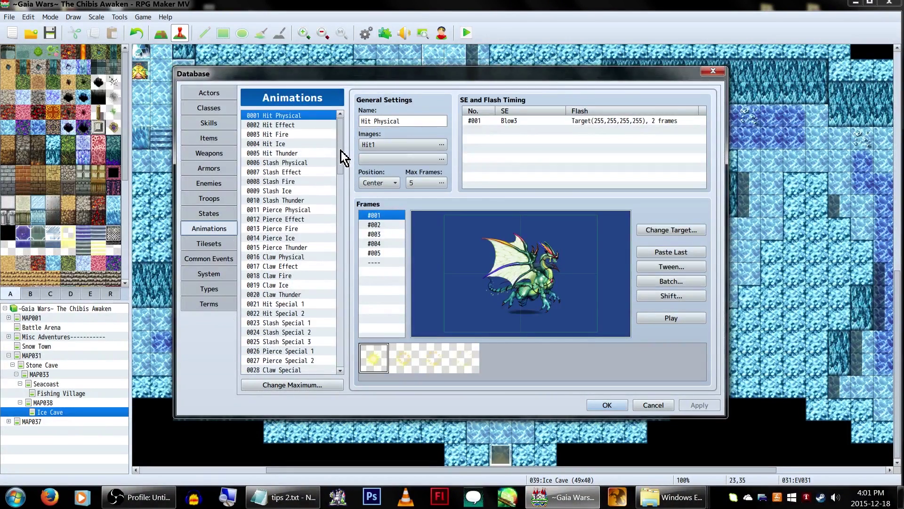
left_click_drag(341, 151, 343, 348)
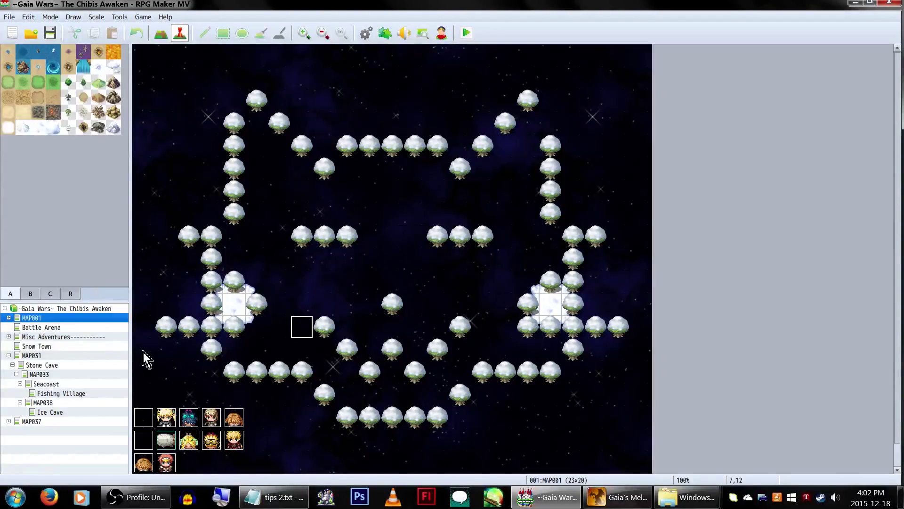
Step: Scroll the map tree and select the Snow Town map
scroll(157, 363, "down", 1)
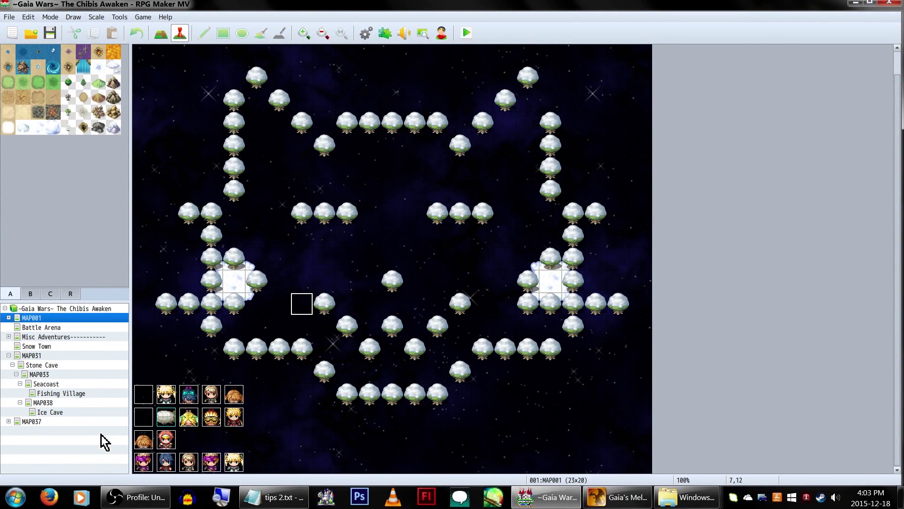
left_click(79, 346)
scroll(414, 216, "up", 5)
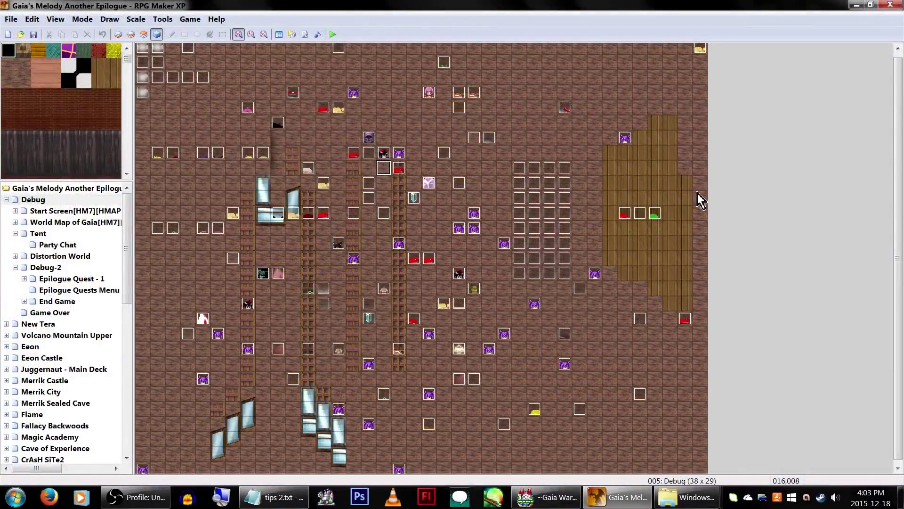
Step: Open event EV142 to show its Battle Processing: Phantom command, then cancel without changes
left_click_drag(895, 101, 880, 85)
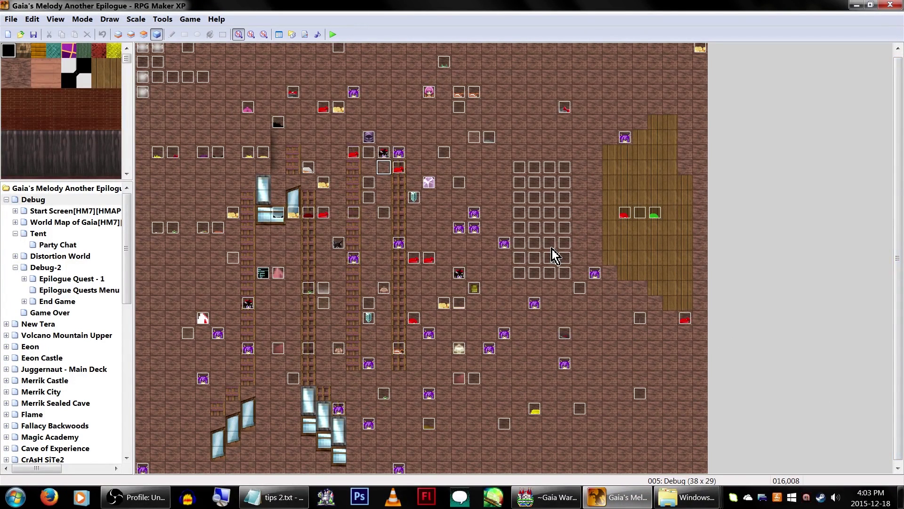
double_click(397, 157)
left_click(487, 129)
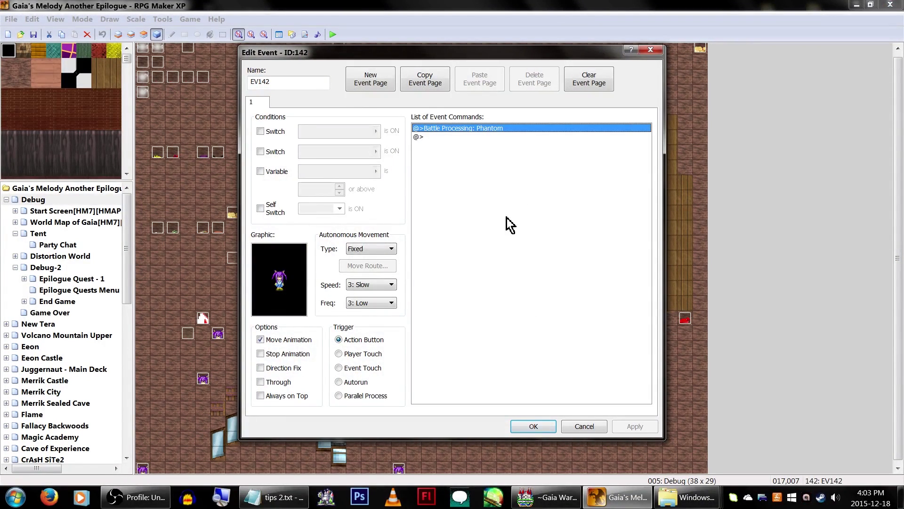
left_click(598, 424)
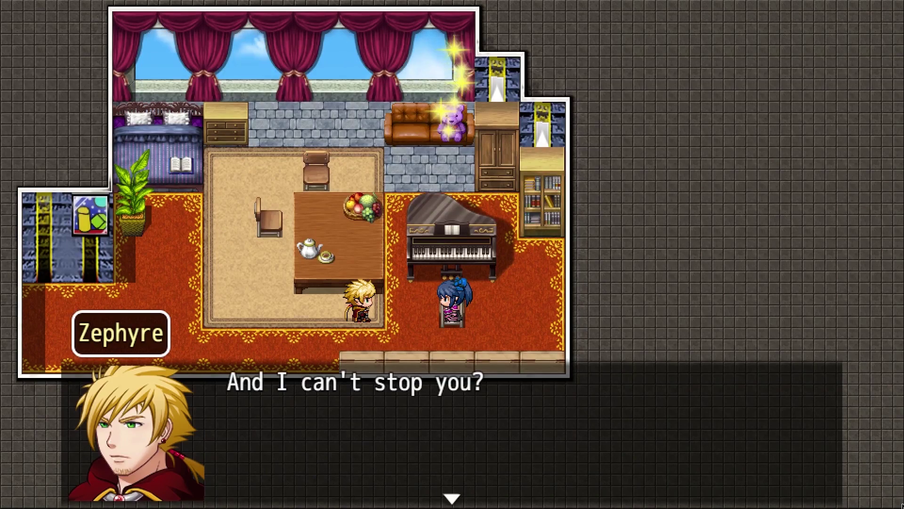
Step: Advance Akira and Zephyr's piano room conversation line by line until the scene changes
key("Return")
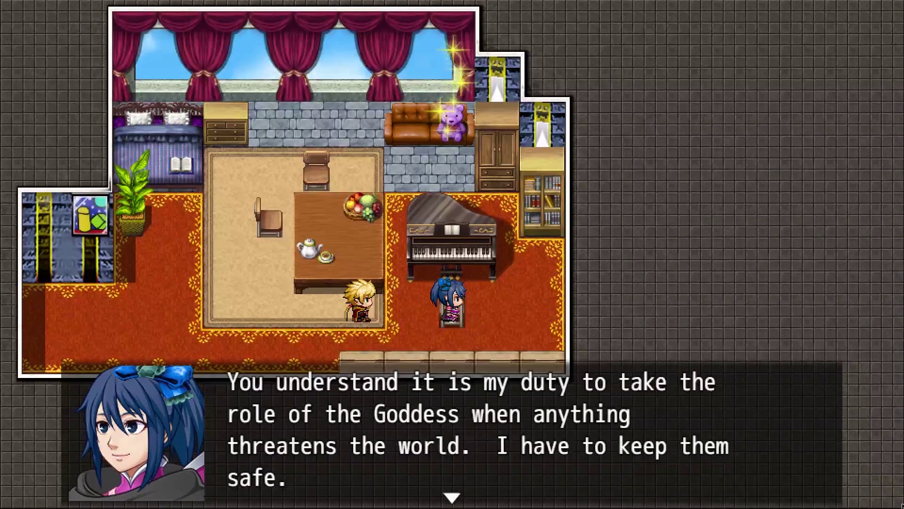
key("Return")
key("Return")
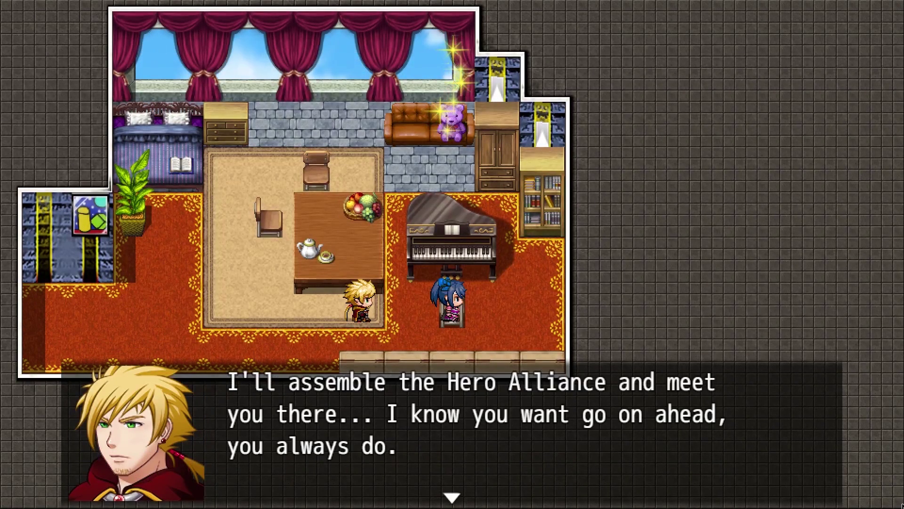
key("Return")
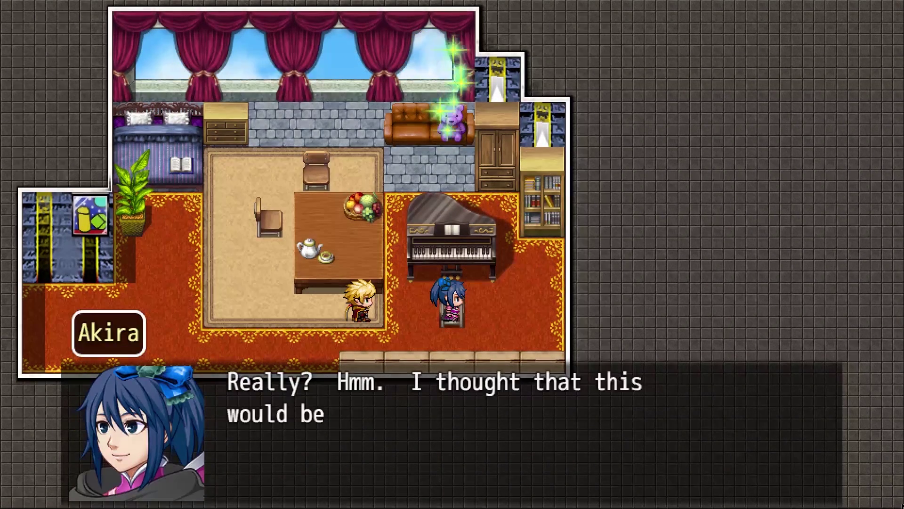
key("Return")
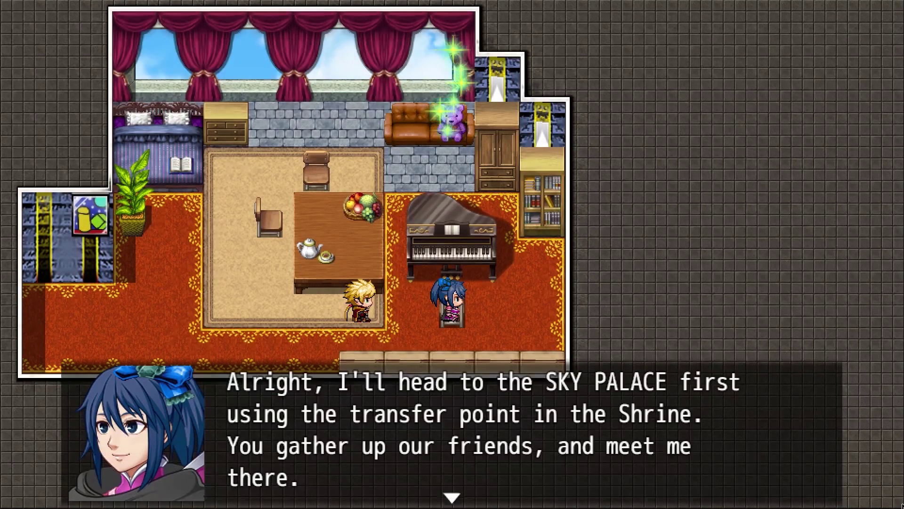
key("Return")
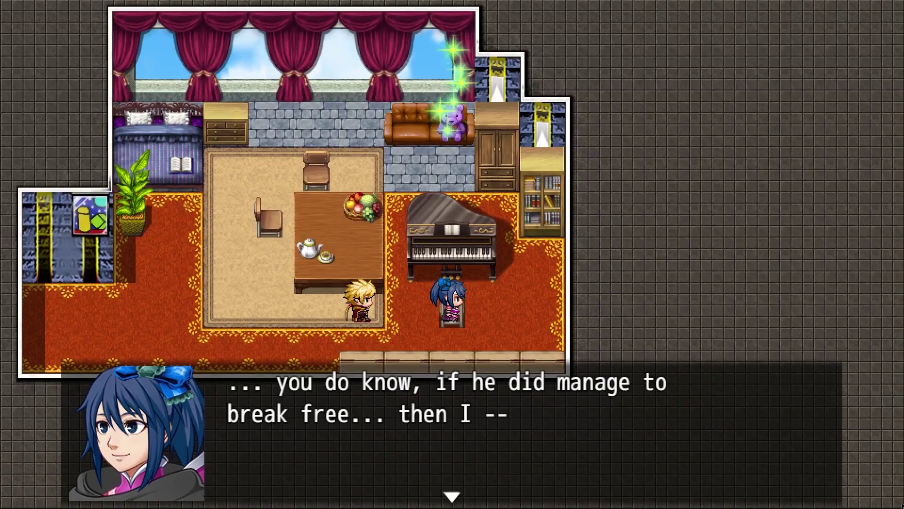
key("Return")
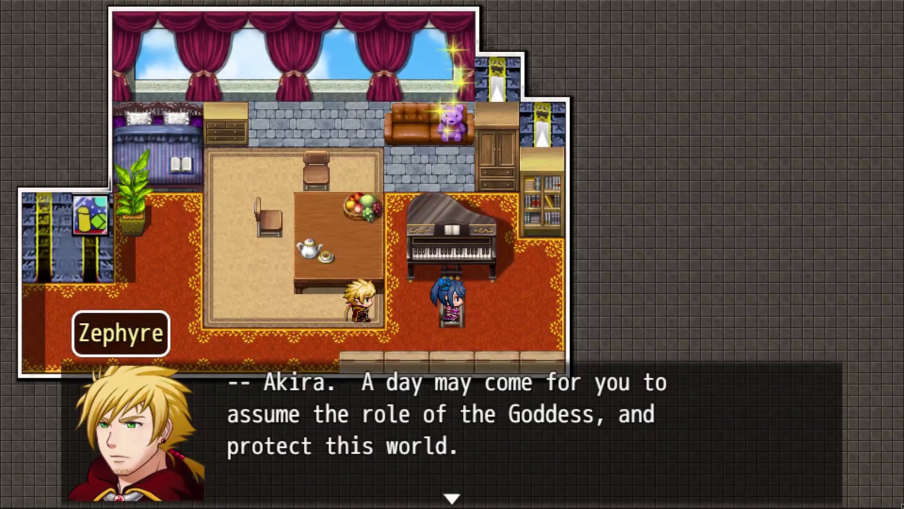
key("Return")
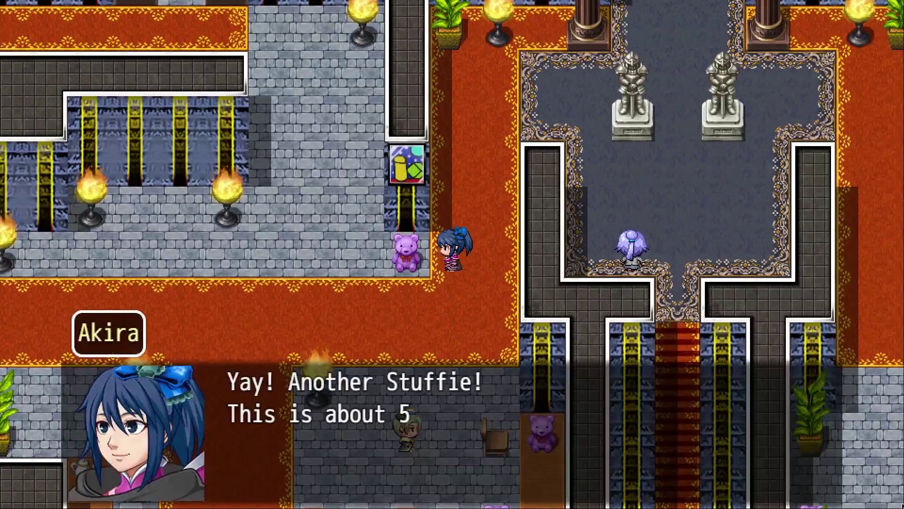
Step: Advance through the Shrine guard's greeting, joke and Akira's replies to the conversation's end
key("Return")
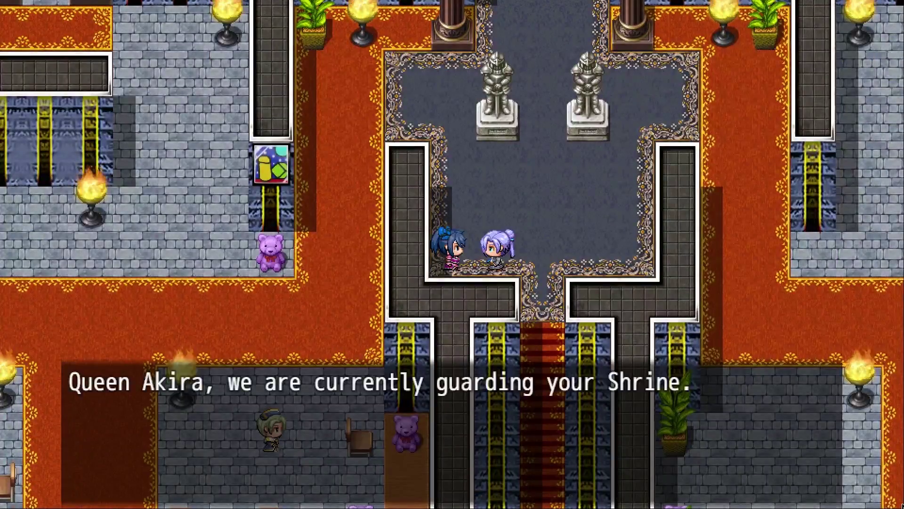
key("Return")
key("Return")
key("Return")
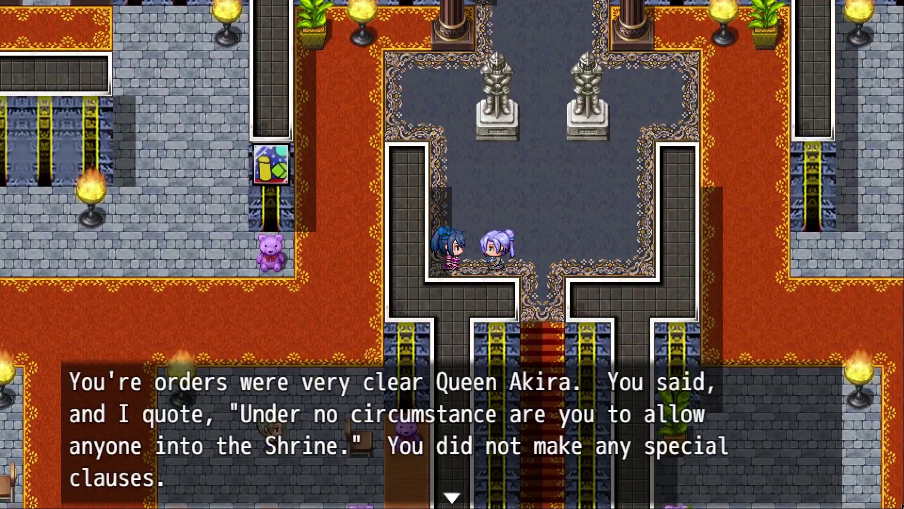
key("Return")
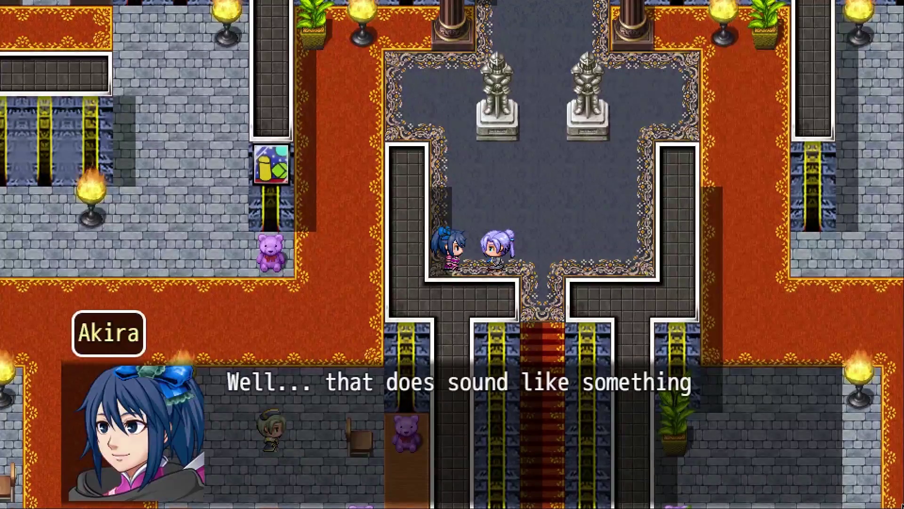
key("Return")
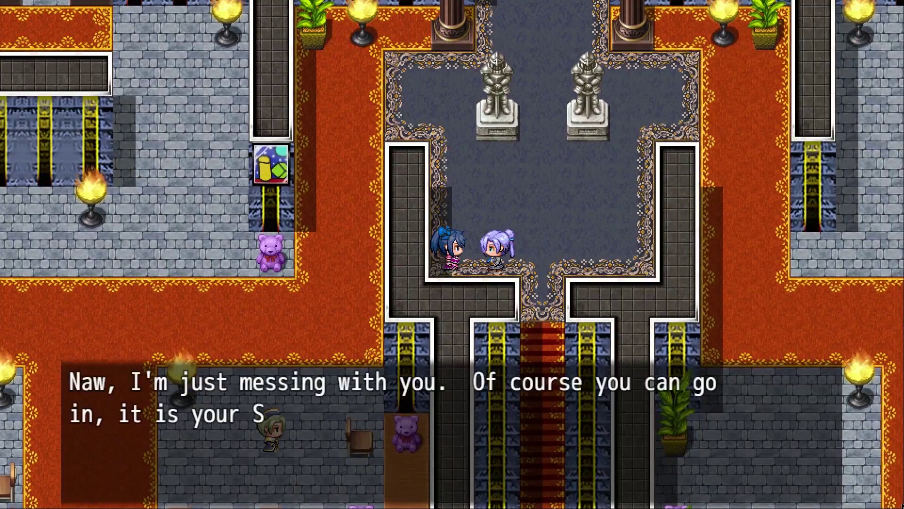
key("Return")
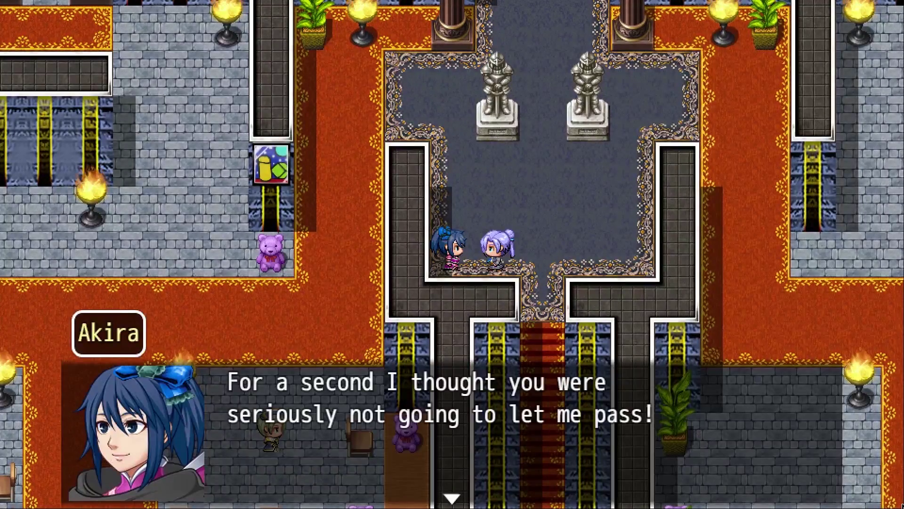
key("Return")
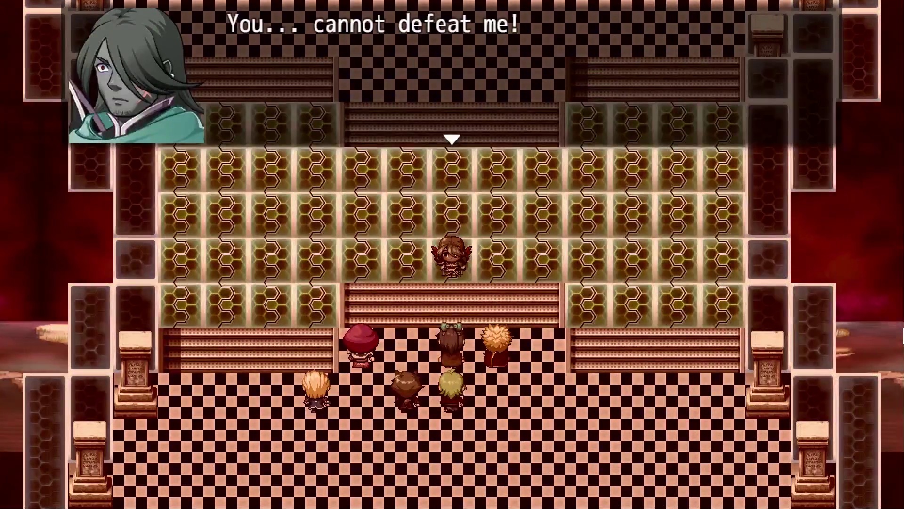
Step: Advance past Agares's taunts and Akira's retort, then open Load sample maps from the project's map tree
key("Return")
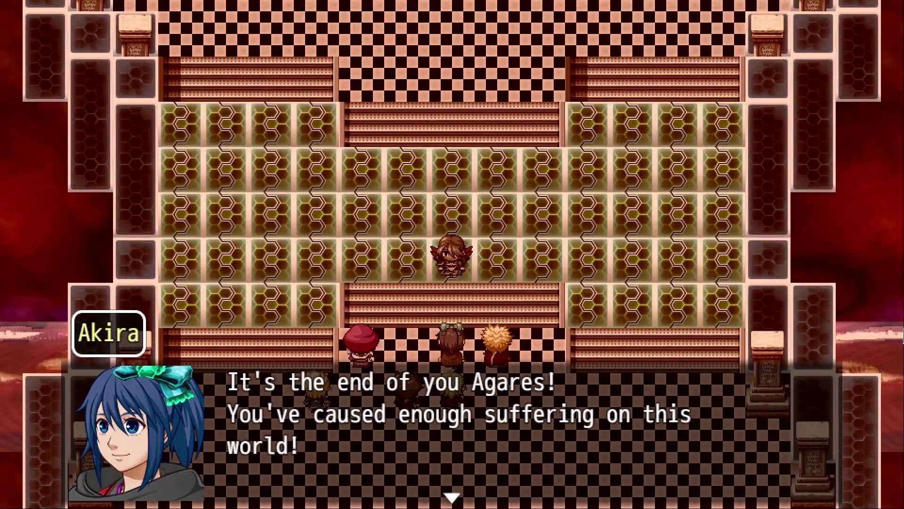
key("Return")
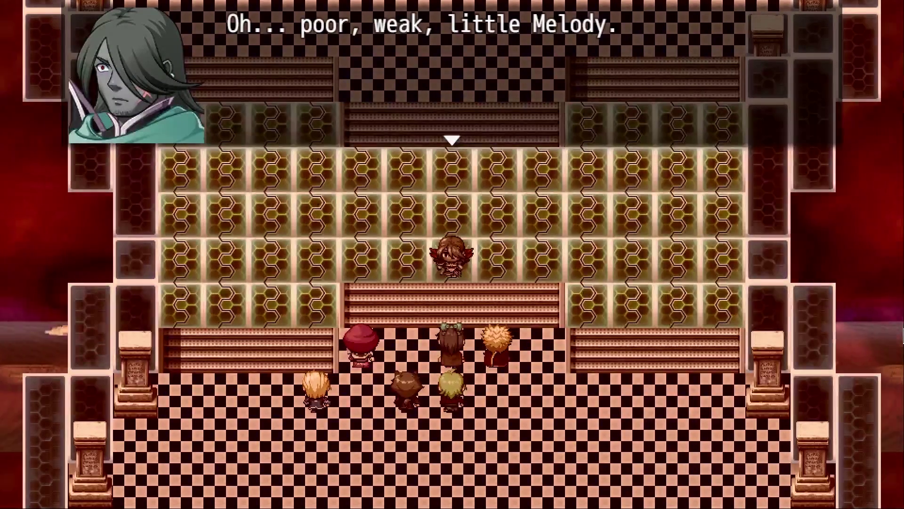
key("Return")
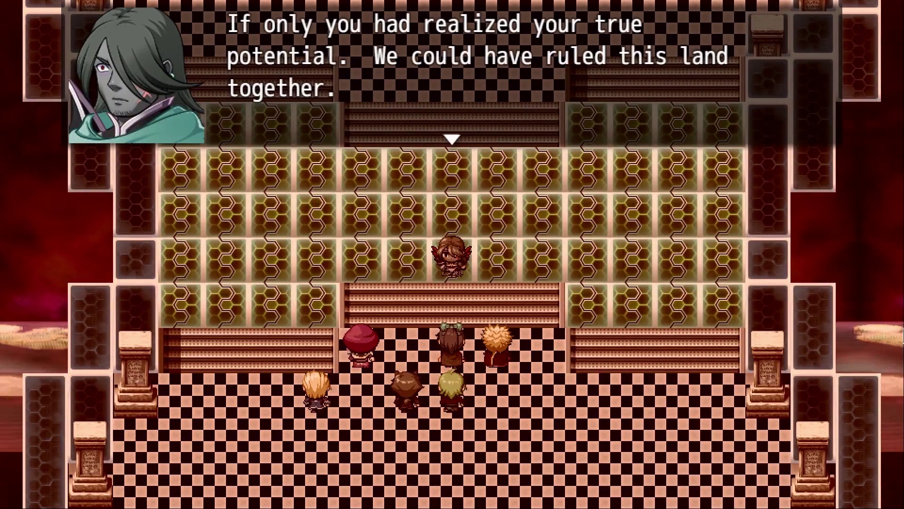
key("Return")
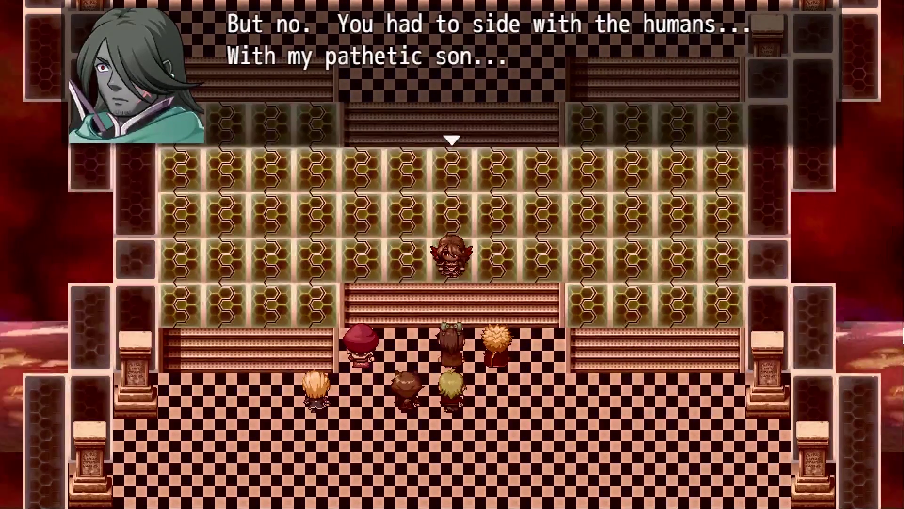
key("Return")
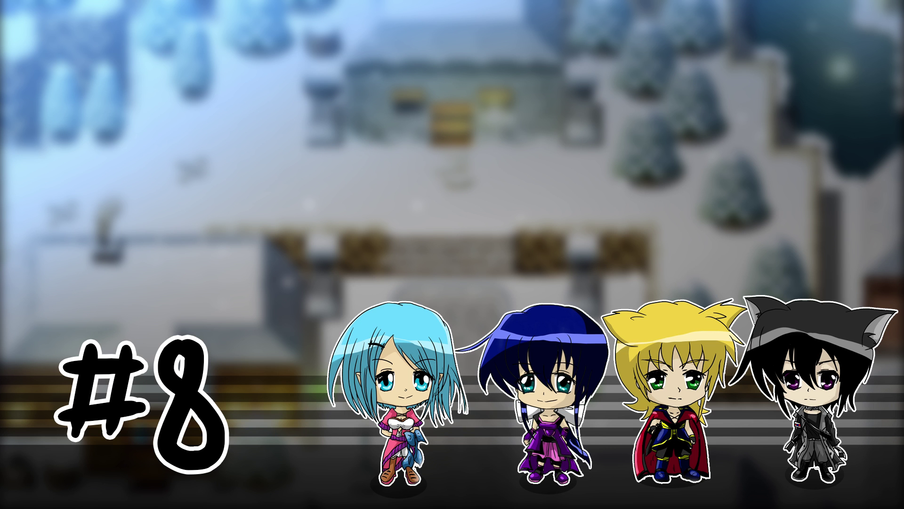
right_click(95, 308)
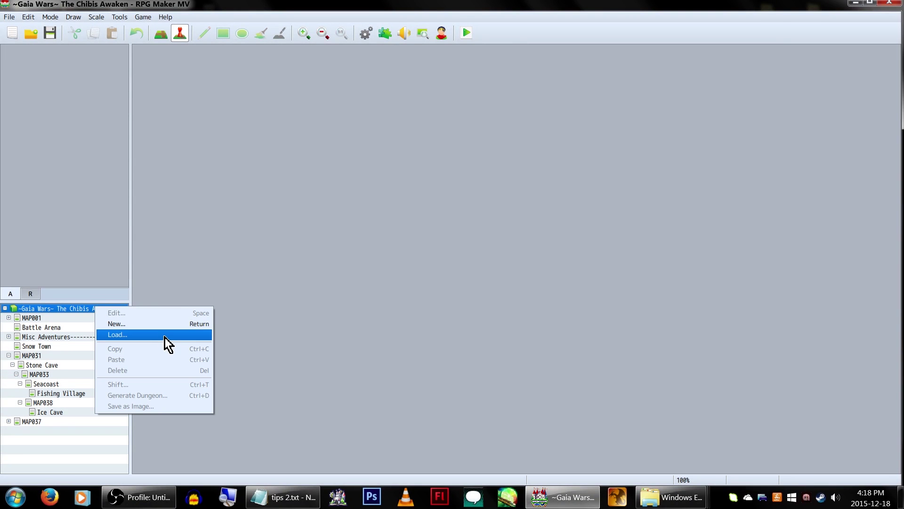
left_click(165, 334)
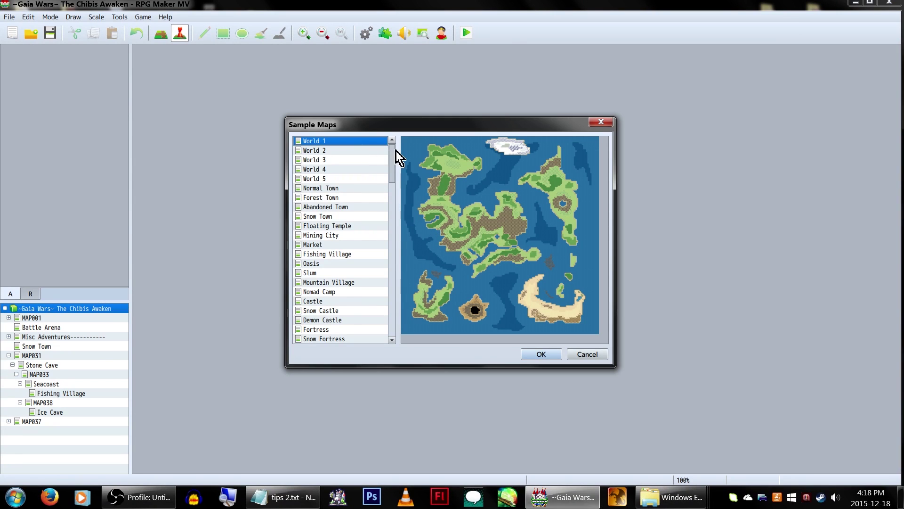
Step: Scroll the Sample Maps list to Stone Cave and load it as new map 042
left_click_drag(396, 151, 366, 213)
scroll(367, 214, "up", 11)
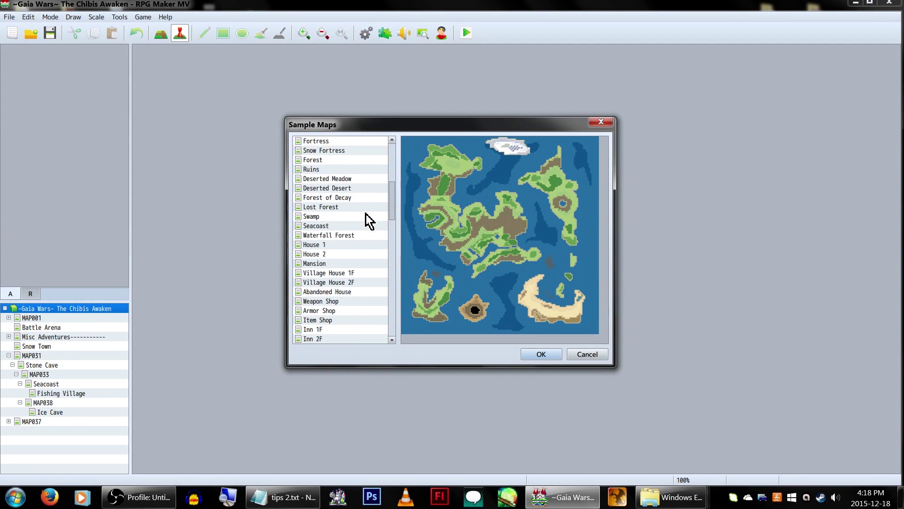
scroll(365, 214, "up", 3)
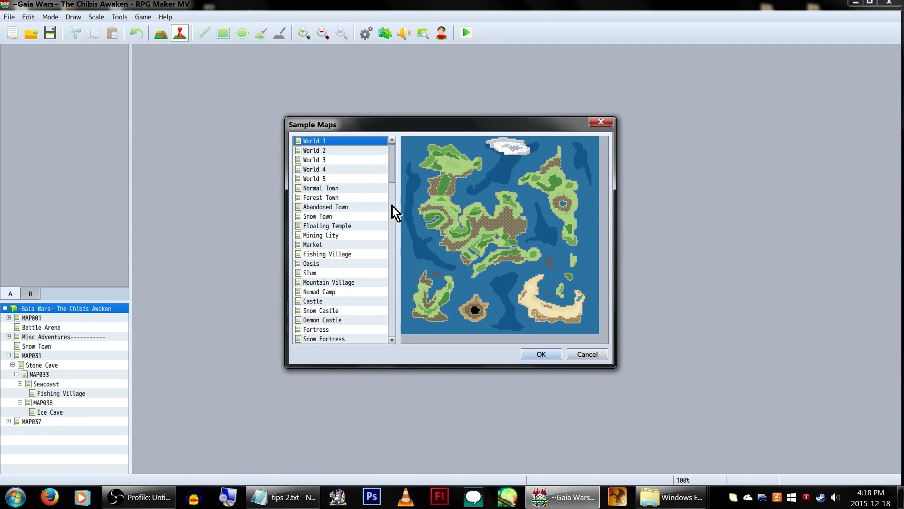
scroll(391, 287, "down", 4)
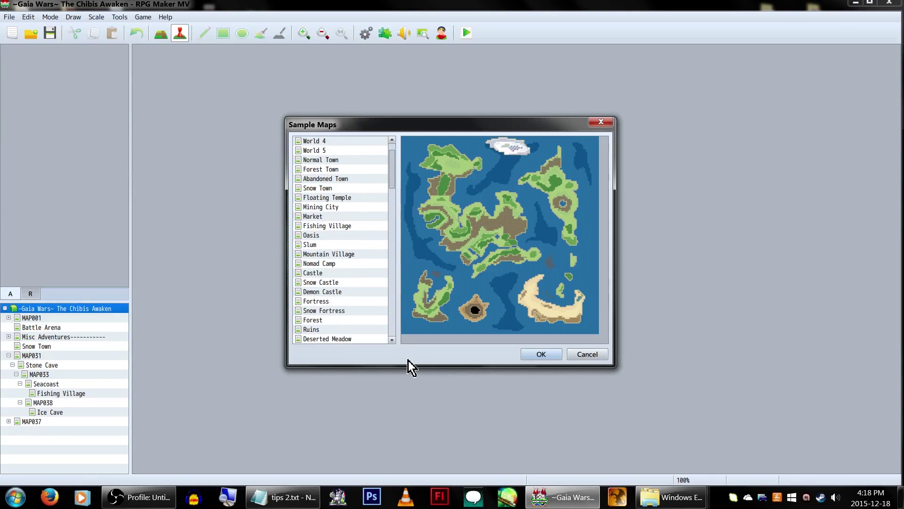
scroll(375, 311, "down", 4)
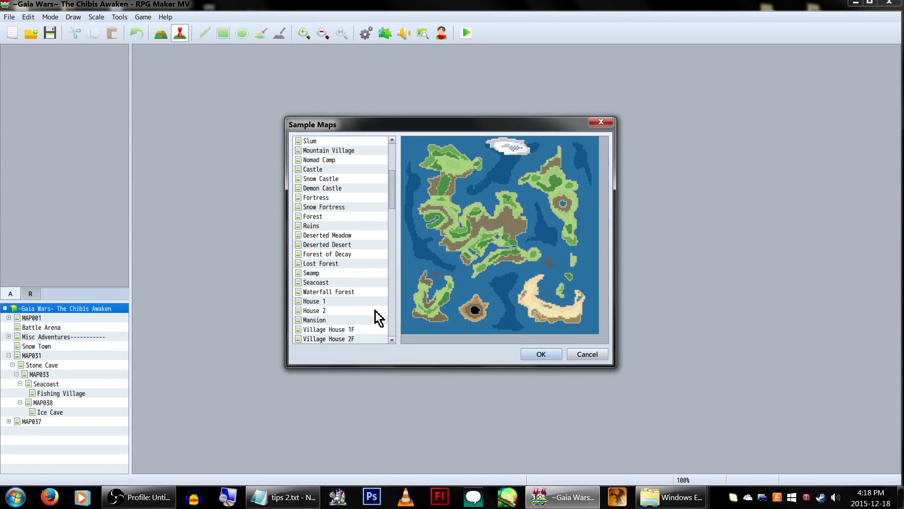
scroll(371, 310, "down", 2)
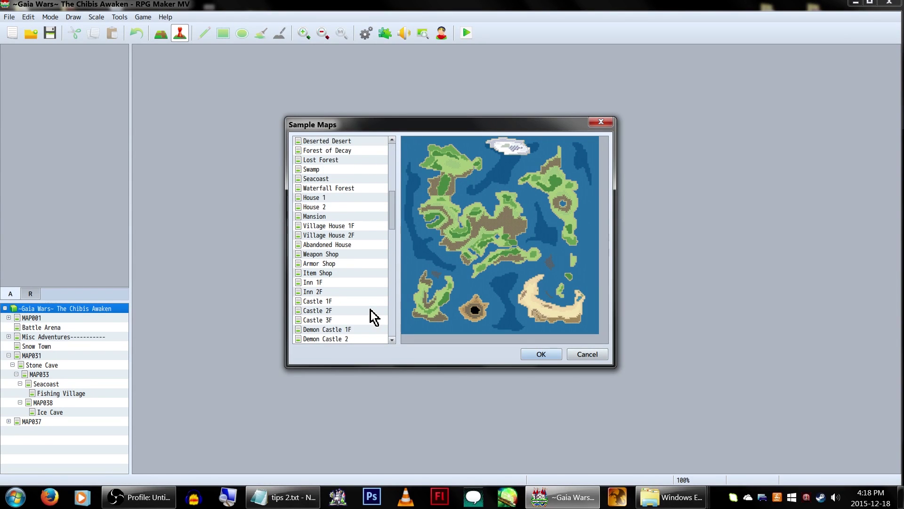
scroll(372, 310, "down", 2)
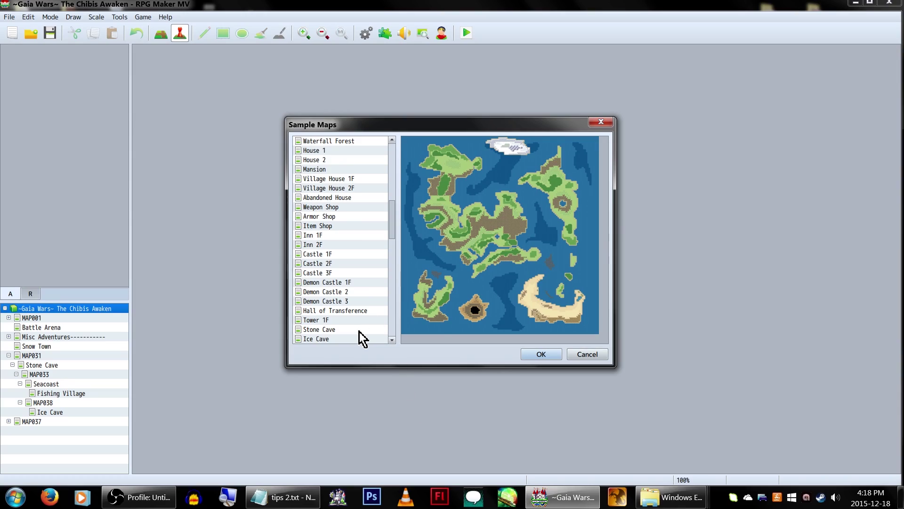
double_click(360, 329)
Step: Set the player's starting position on the Stone Cave's bottom entrance tile, then save and playtest
scroll(400, 308, "down", 5)
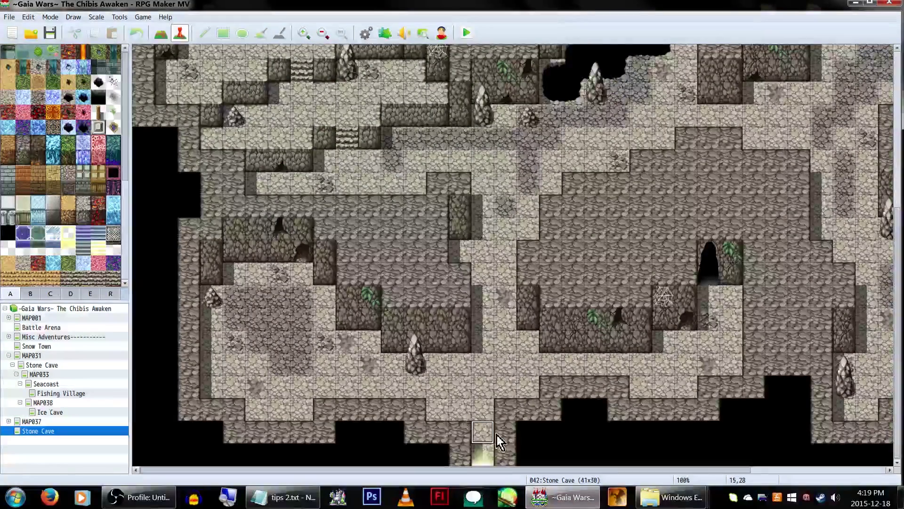
scroll(523, 344, "up", 5)
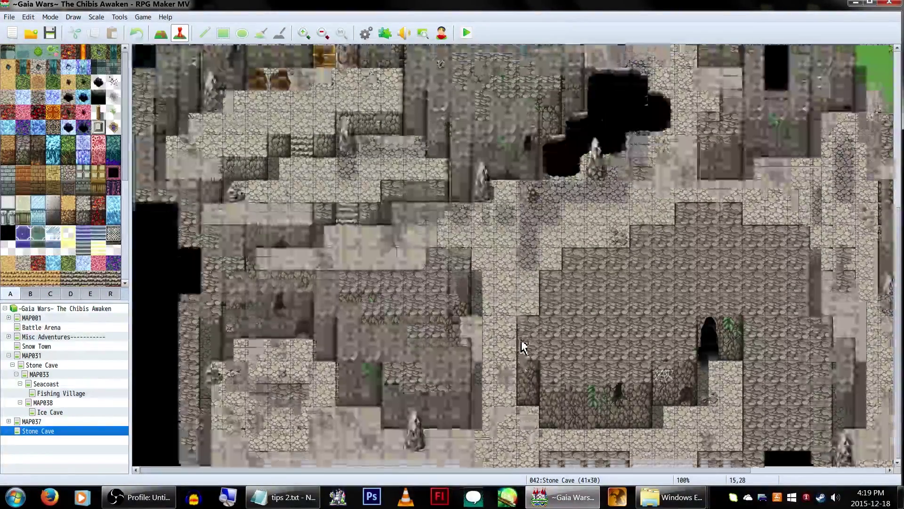
scroll(516, 372, "down", 5)
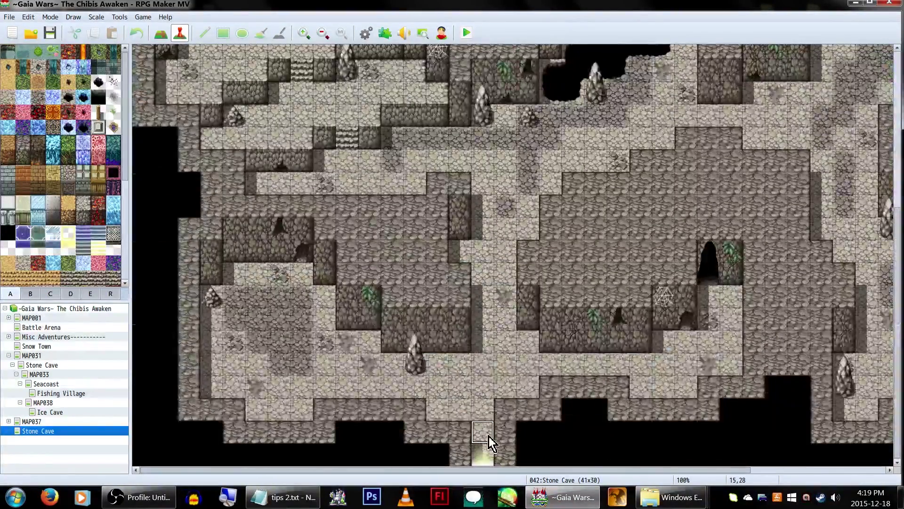
right_click(489, 433)
mouse_move(542, 500)
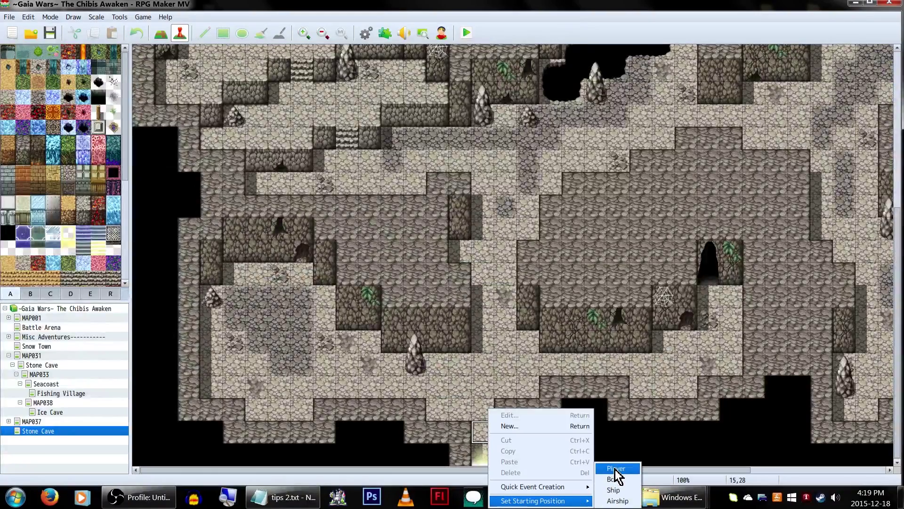
left_click(615, 490)
left_click(466, 32)
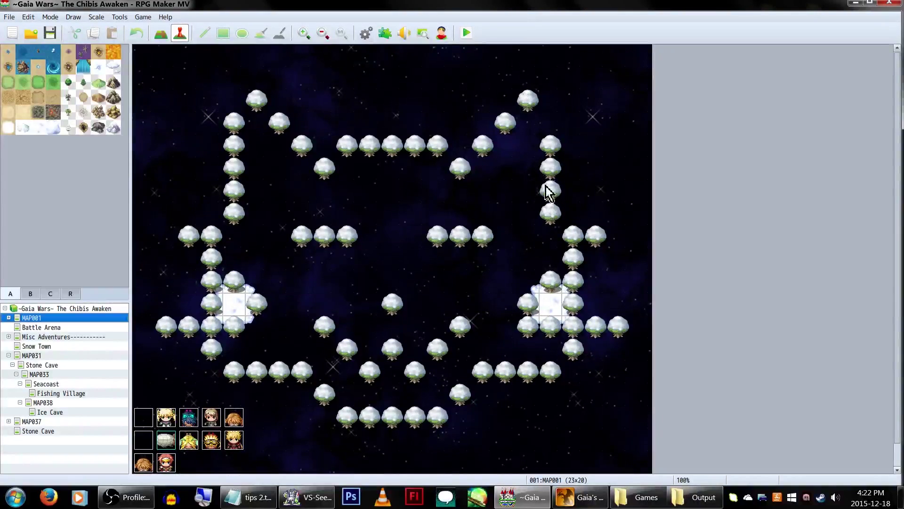
Step: Compare the File menu's Compress Game Data and Deployment export settings, then cancel back to the map
left_click(9, 18)
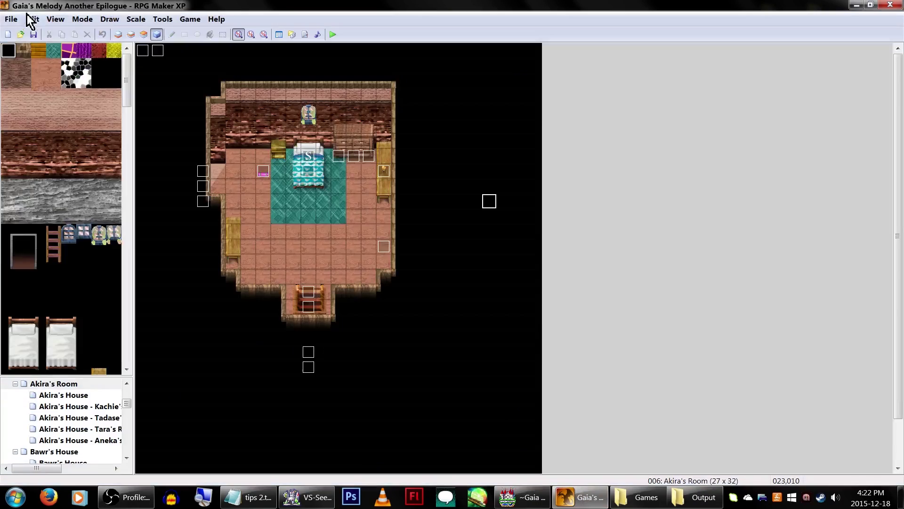
left_click(6, 18)
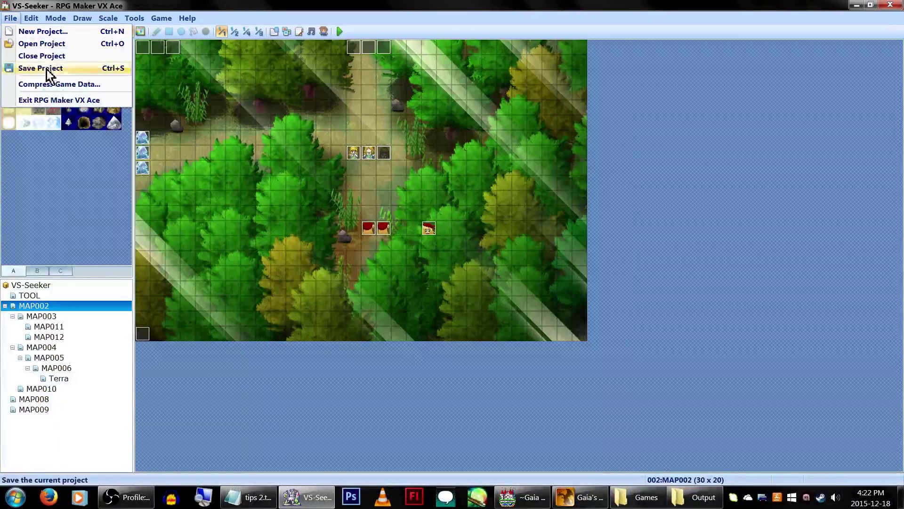
left_click(51, 84)
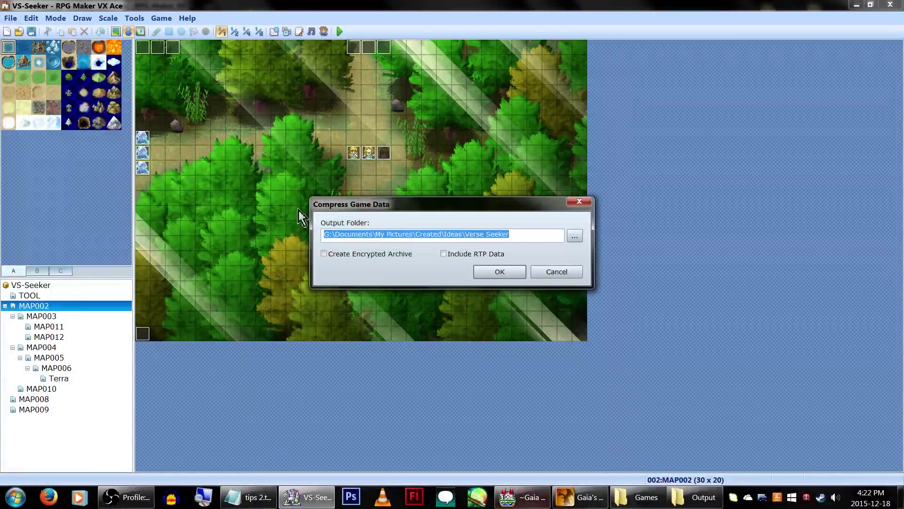
left_click(522, 496)
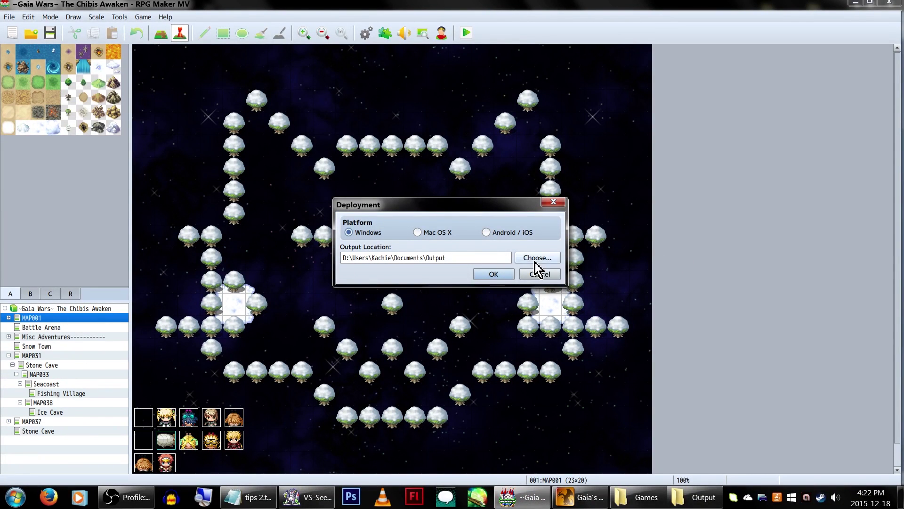
left_click(543, 273)
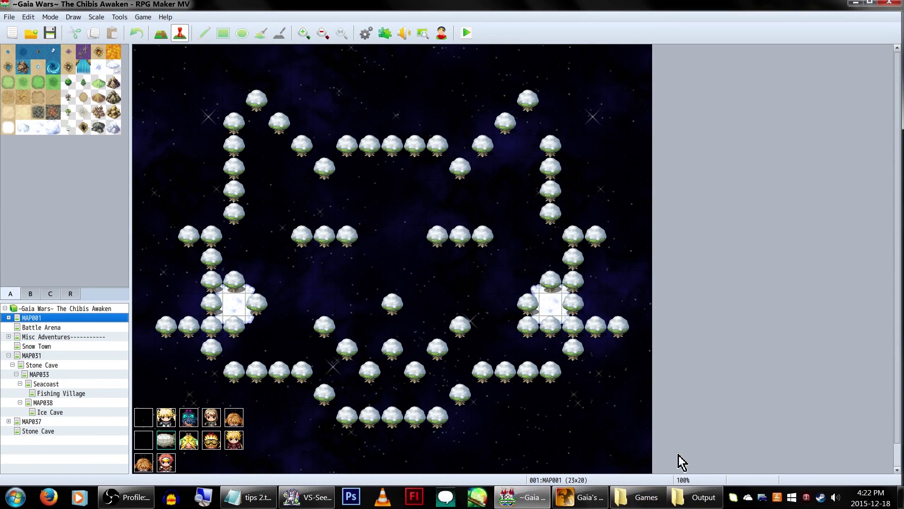
Step: Open the deployed Misc Adventures Final folder from the Output window and look over its files
left_click(696, 497)
double_click(369, 282)
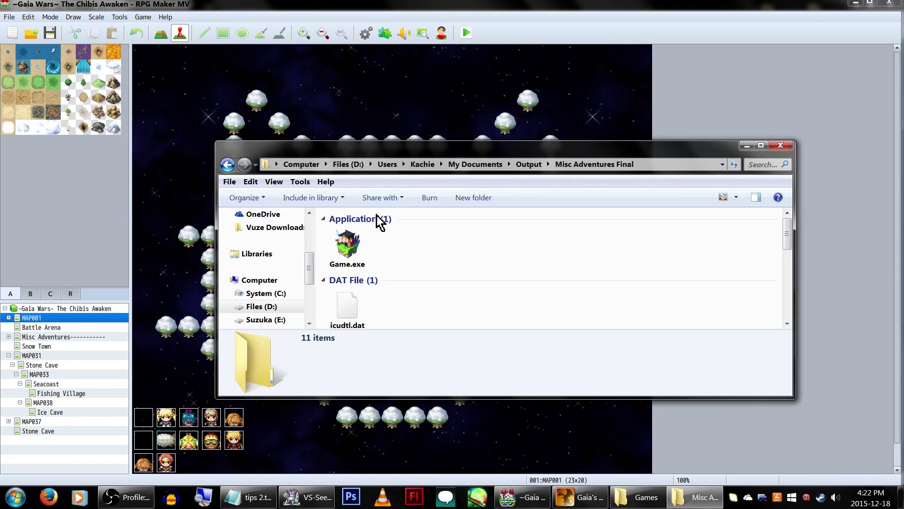
double_click(408, 154)
scroll(419, 269, "down", 1)
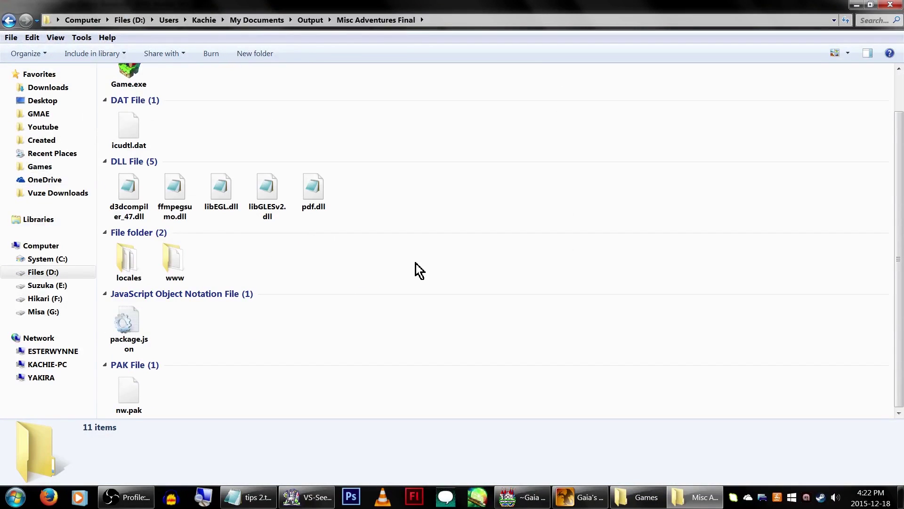
scroll(416, 264, "up", 1)
scroll(416, 283, "down", 1)
scroll(417, 340, "up", 1)
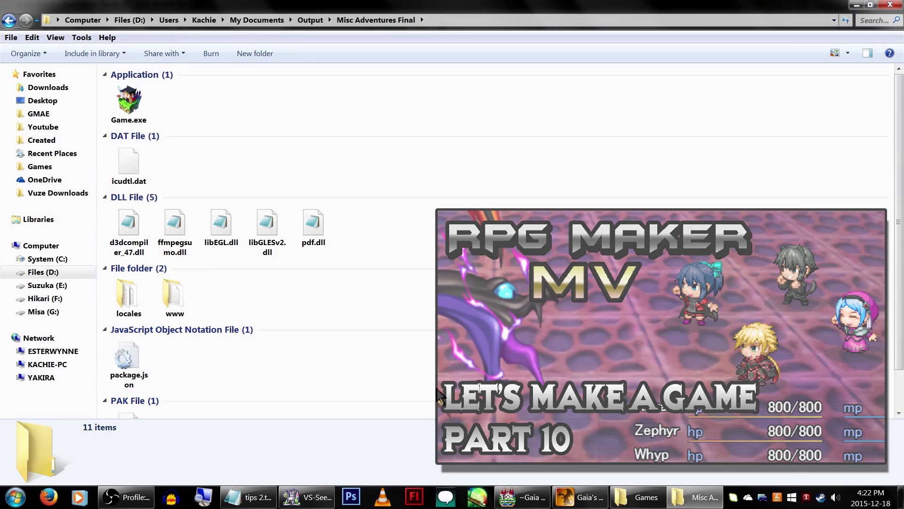
Step: Open www > img > characters and preview GM Characters-1.png, showing it's a plain unencrypted image
double_click(180, 306)
double_click(315, 107)
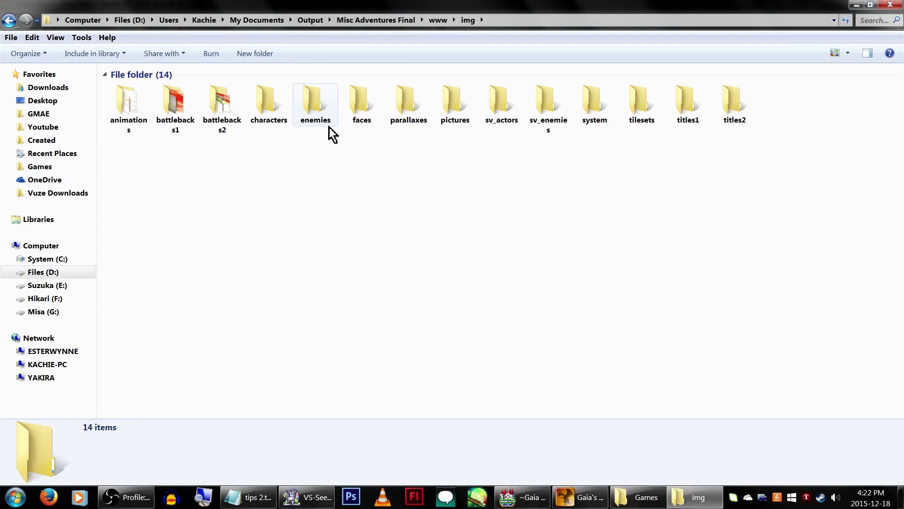
double_click(277, 111)
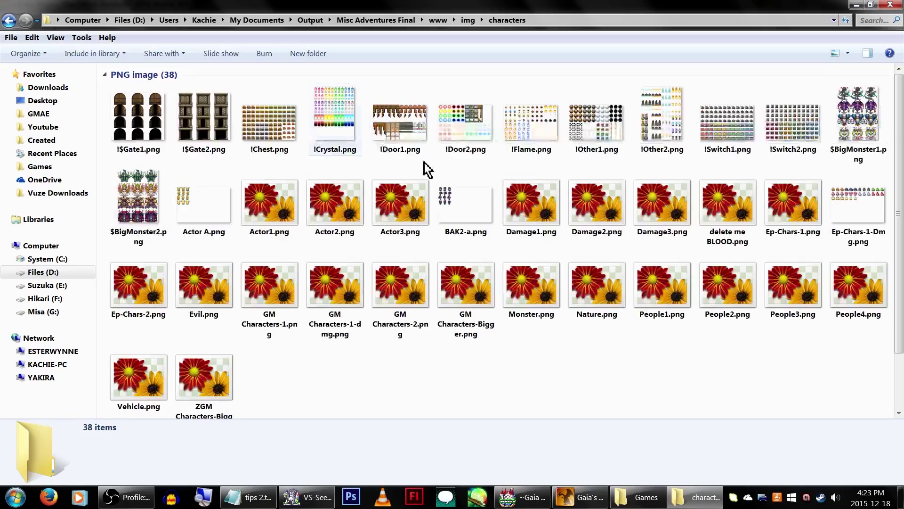
key("g")
key("Return")
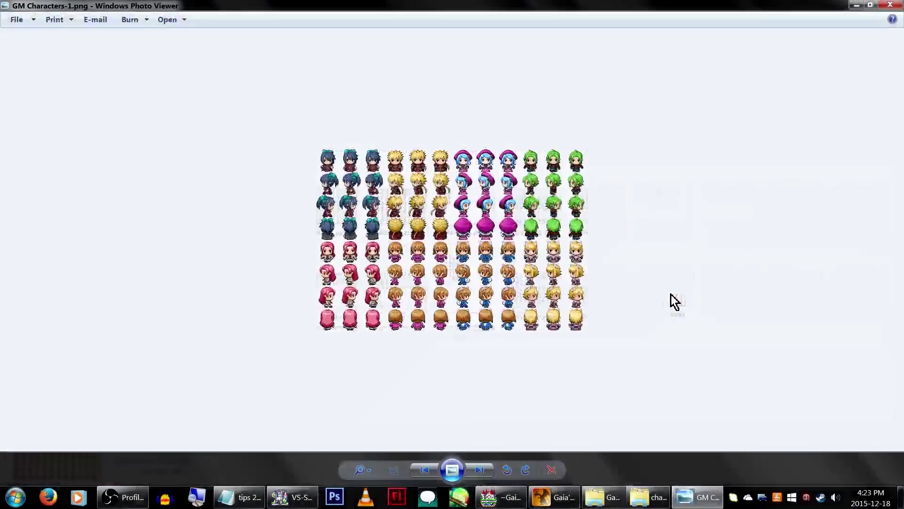
scroll(394, 140, "up", 3)
key("alt+F4")
Step: Return to Misc Adventures Final, open www and copy all seven of its items
key("BackSpace")
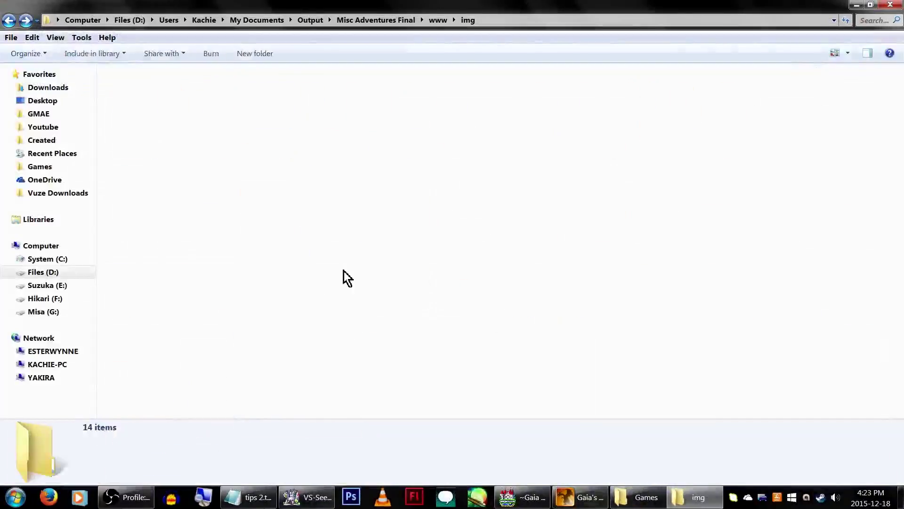
key("BackSpace")
left_click(365, 107)
key("BackSpace")
left_click(136, 110)
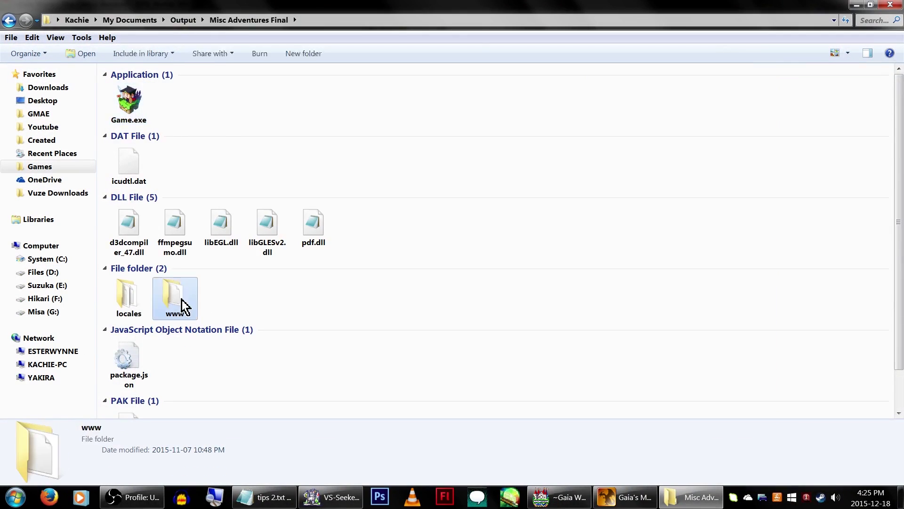
double_click(183, 306)
key("ctrl+a")
left_click_drag(127, 170, 165, 196)
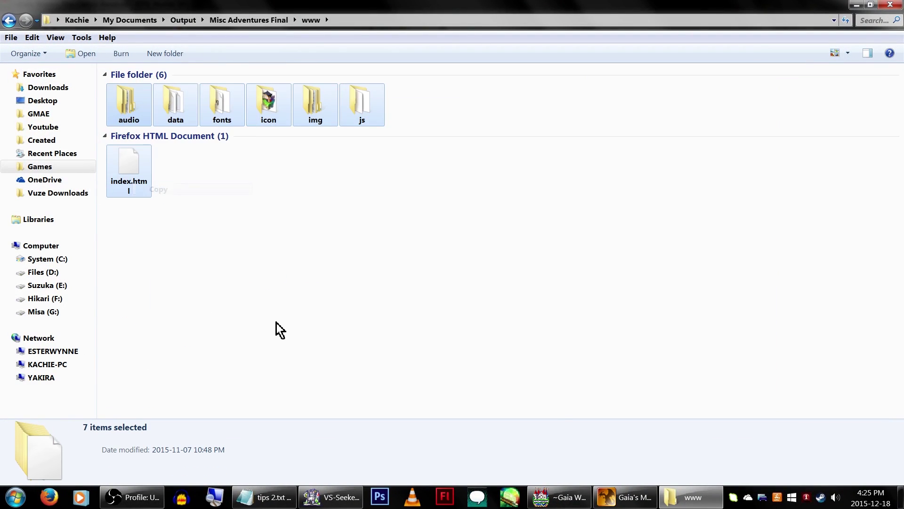
Step: Paste the www contents into Games > Project5, replacing all existing folders, then open Lag Village
left_click(185, 20)
key("Return")
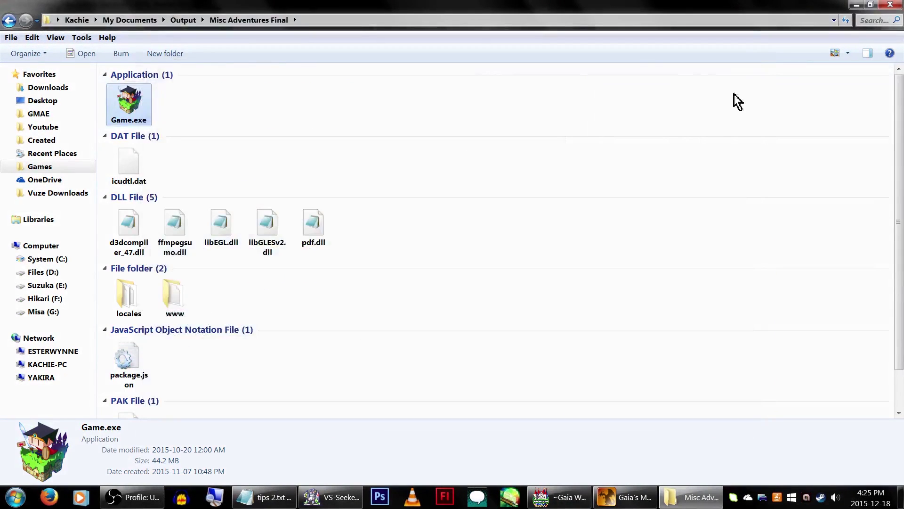
key("BackSpace")
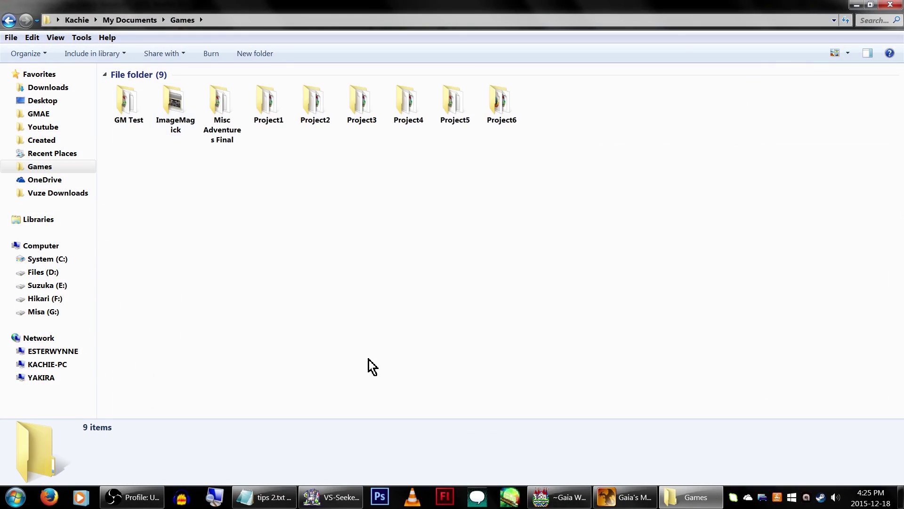
left_click(507, 126)
double_click(457, 122)
right_click(287, 178)
left_click(311, 254)
left_click(403, 358)
left_click(431, 341)
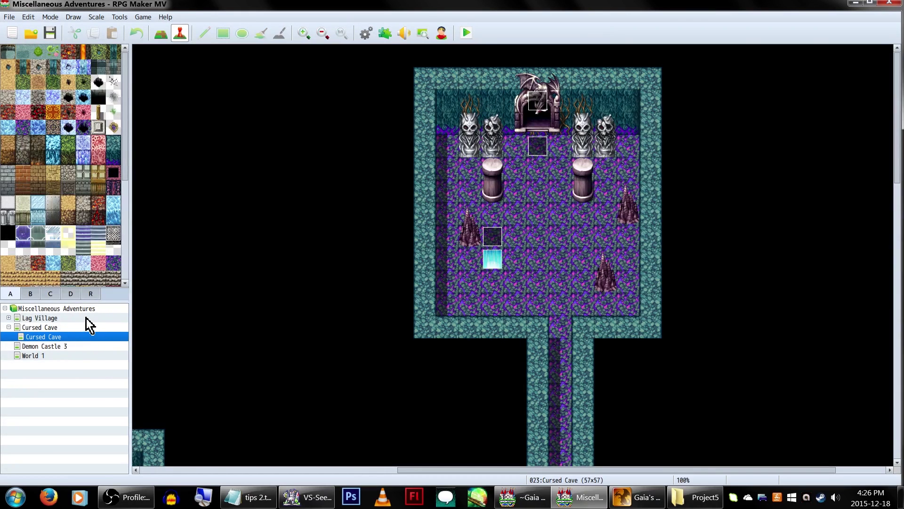
left_click(87, 318)
Step: Open Zephyr's event on Lag Village to confirm its commands are intact, then scroll around the map
scroll(433, 270, "down", 10)
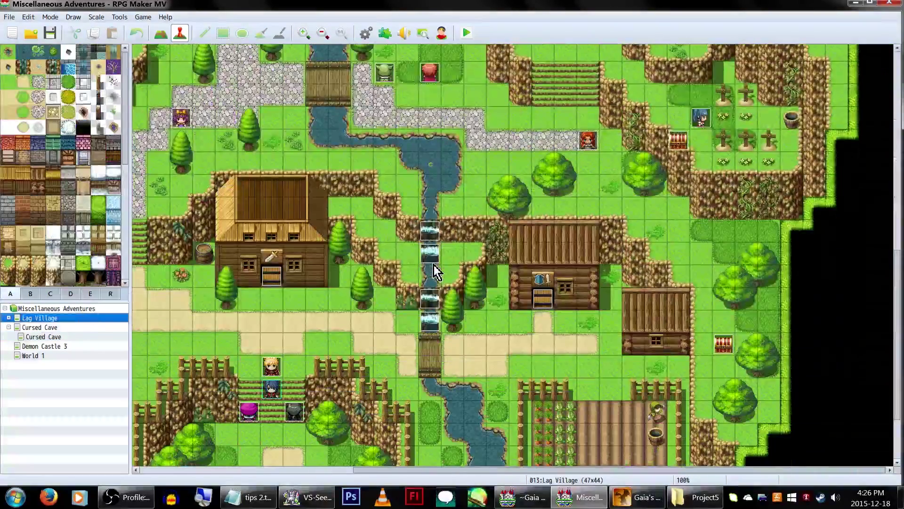
scroll(303, 315, "down", 3)
double_click(267, 311)
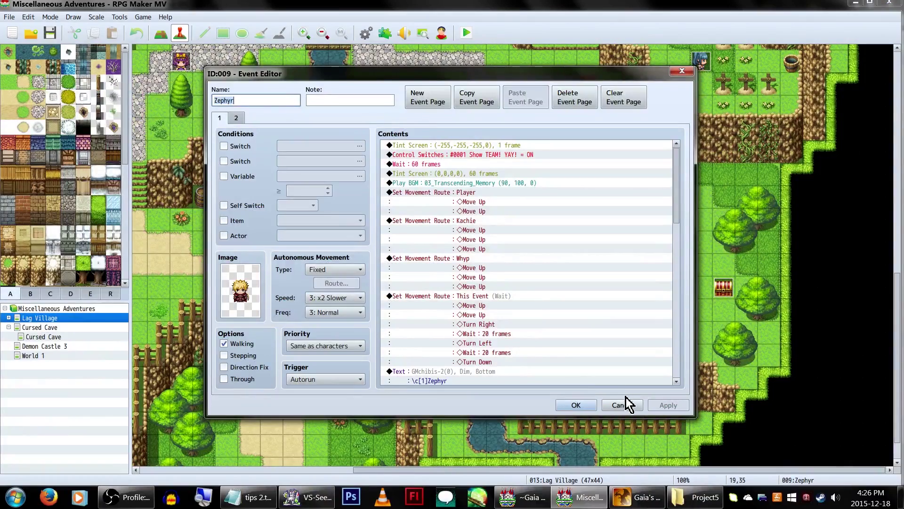
left_click(627, 411)
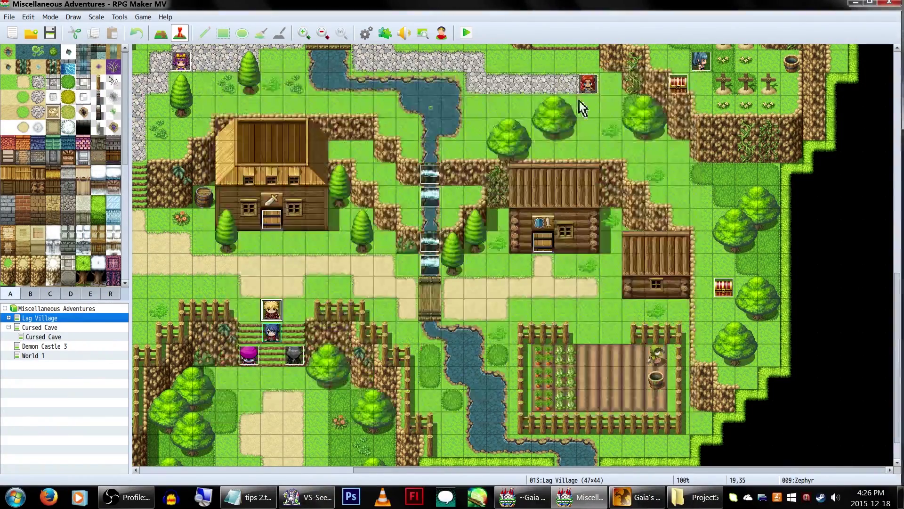
scroll(532, 214, "up", 3)
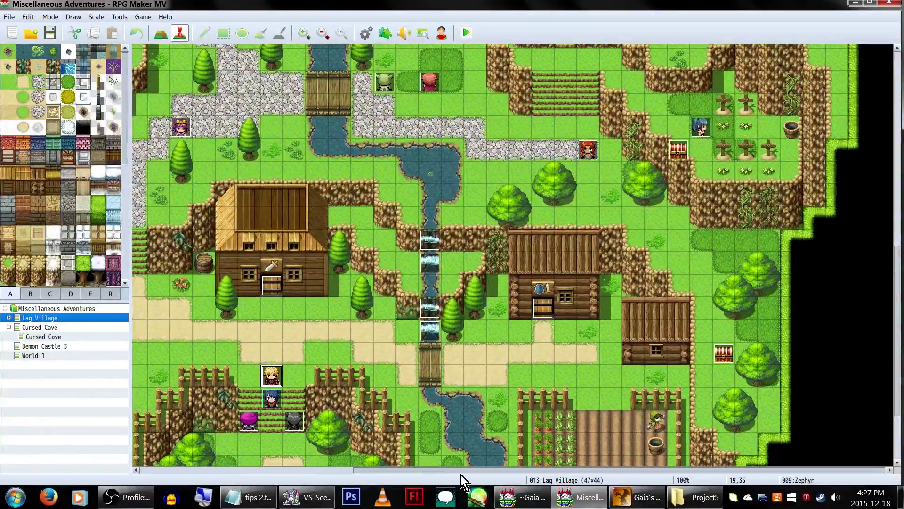
scroll(462, 470, "left", 5)
scroll(361, 192, "up", 6)
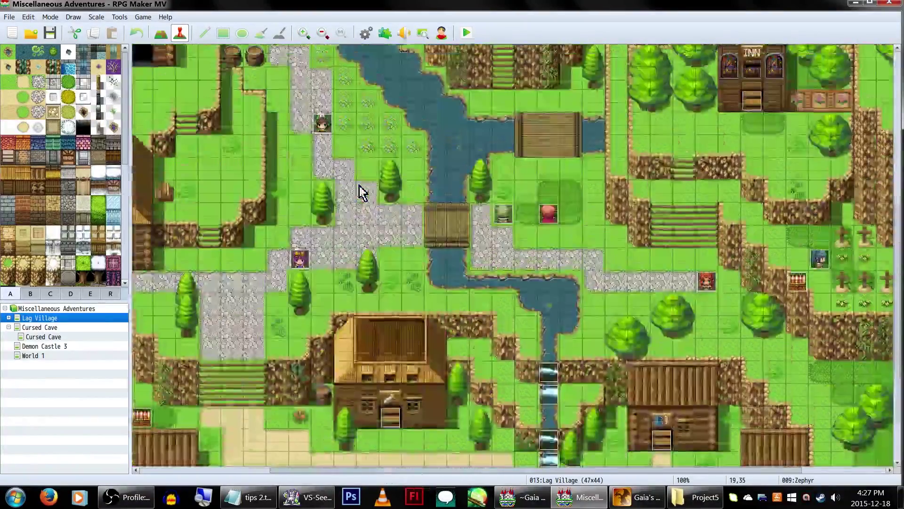
scroll(362, 192, "up", 9)
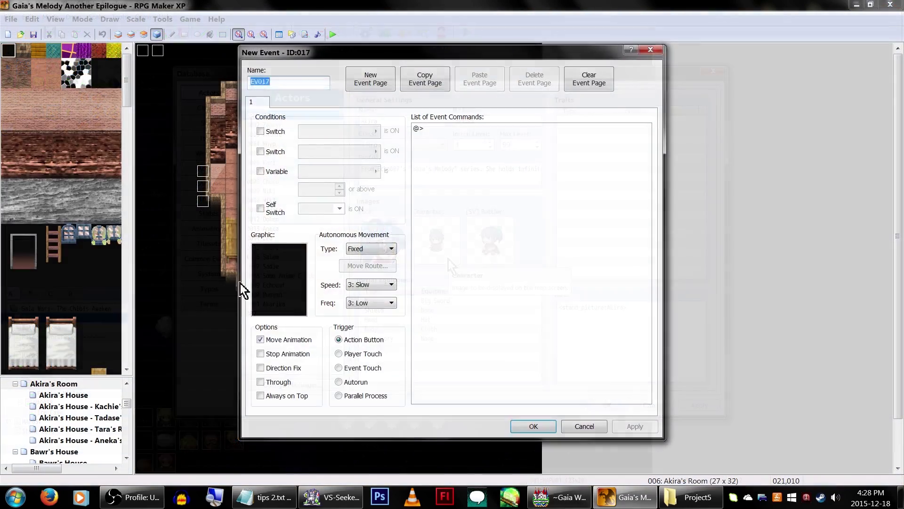
Step: Browse the event's graphic chooser list, then cancel out of both the graphic and event dialogs
double_click(261, 282)
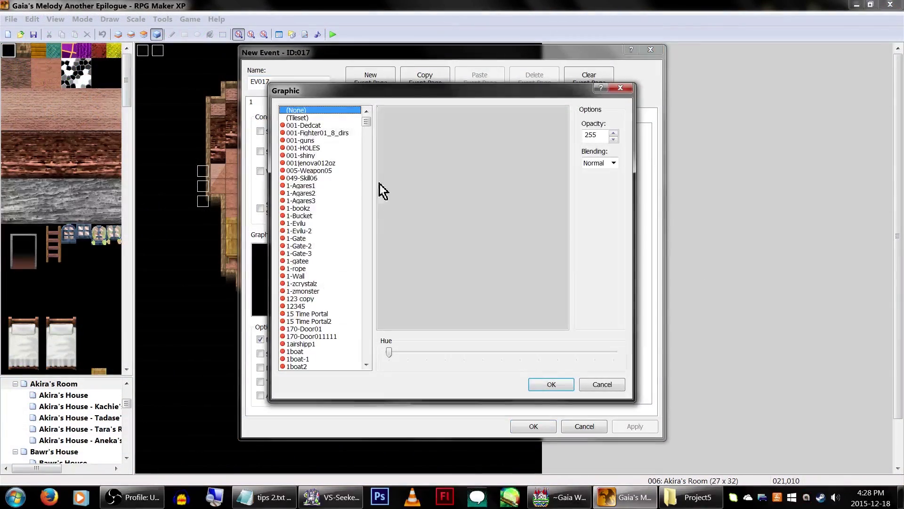
left_click_drag(368, 123, 368, 330)
left_click(602, 384)
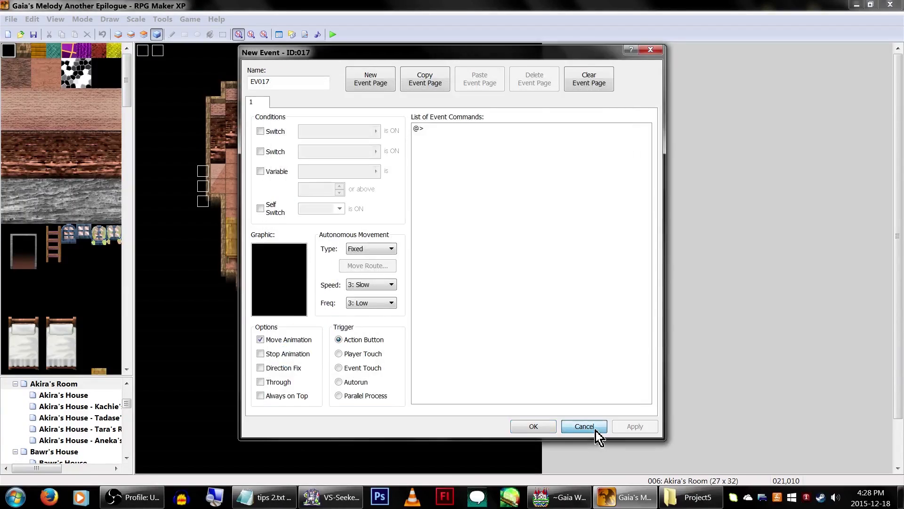
left_click(584, 427)
Step: Open the Database with F9 and scroll through the Weapons and Armors lists
key("F9")
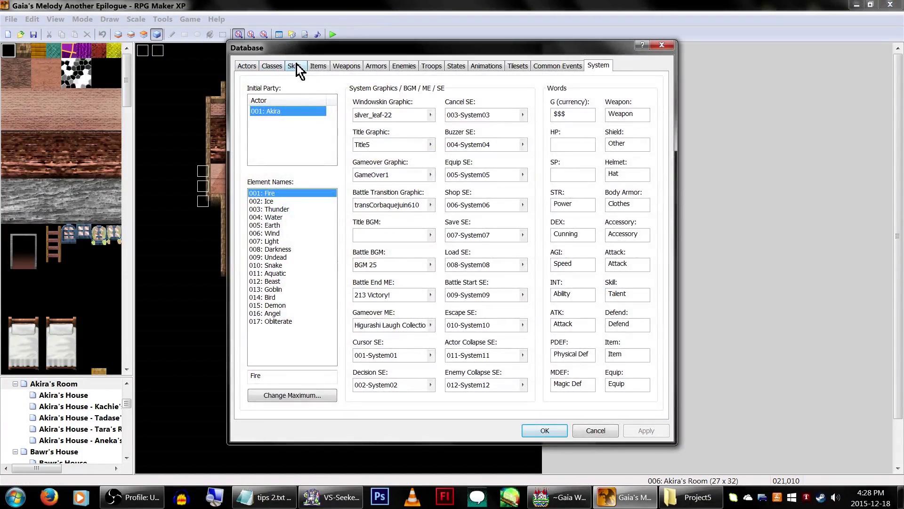
left_click(349, 66)
left_click_drag(329, 203, 328, 276)
left_click(376, 66)
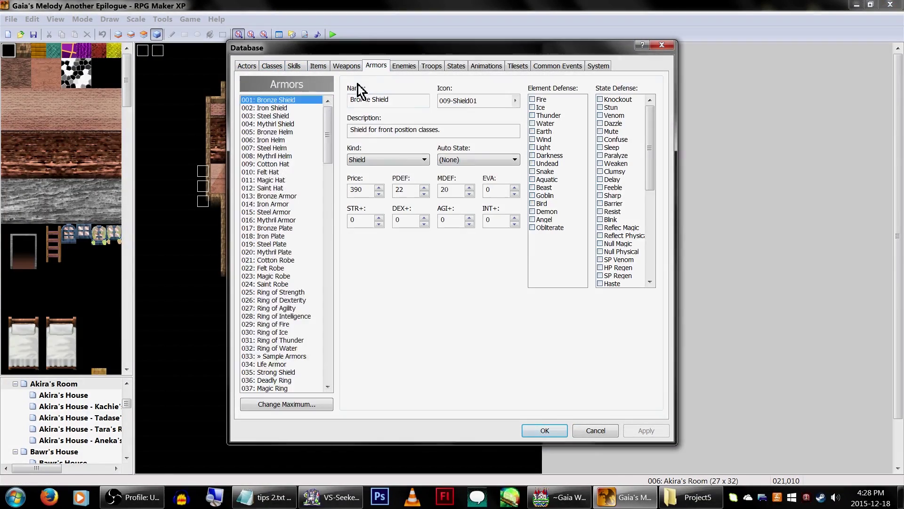
left_click_drag(329, 106, 329, 272)
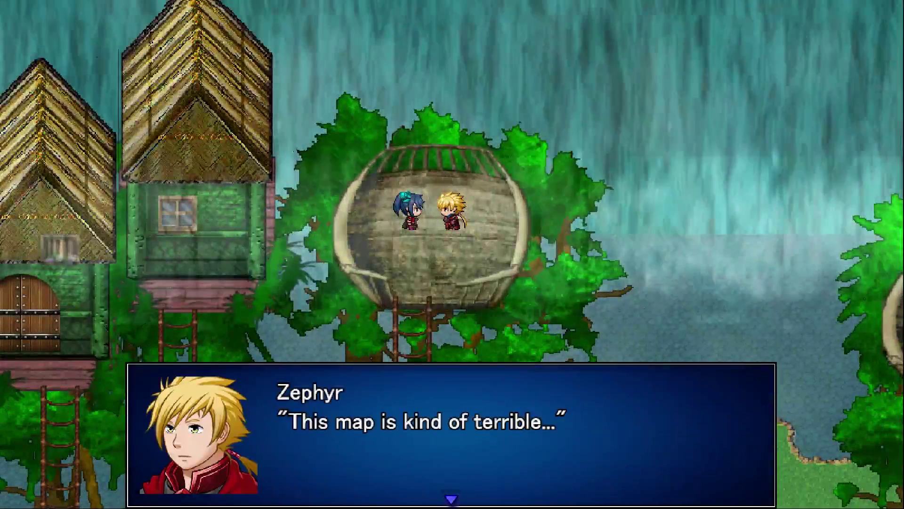
Step: Advance the treehouse dialogue past the tutorials joke until Zephyr begins "And I thought we"
key("Return")
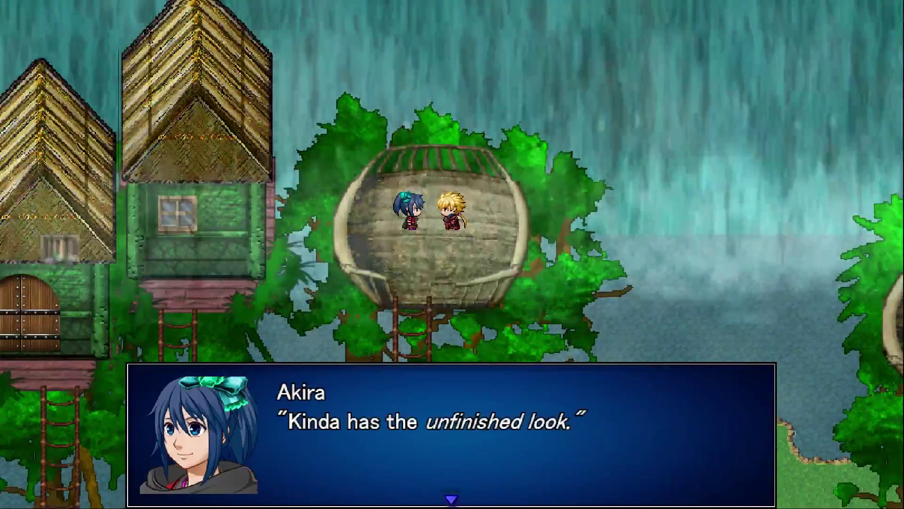
key("Return")
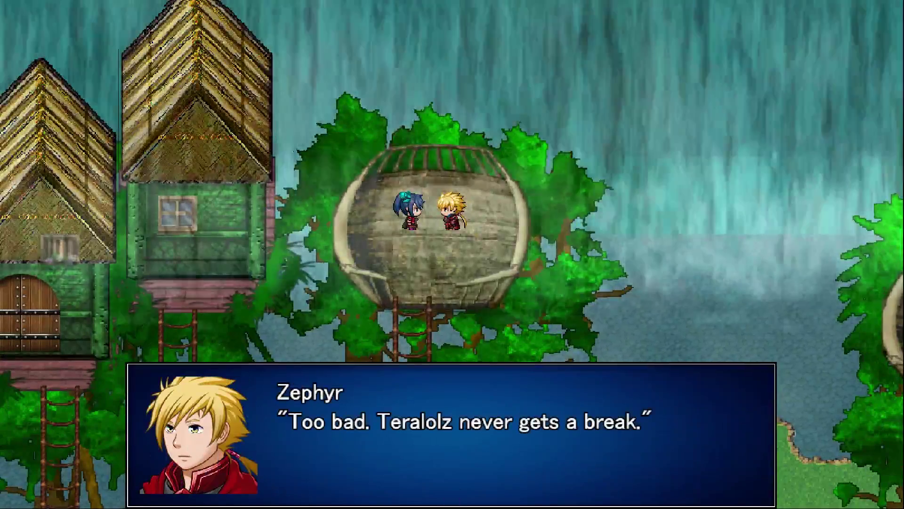
key("Return")
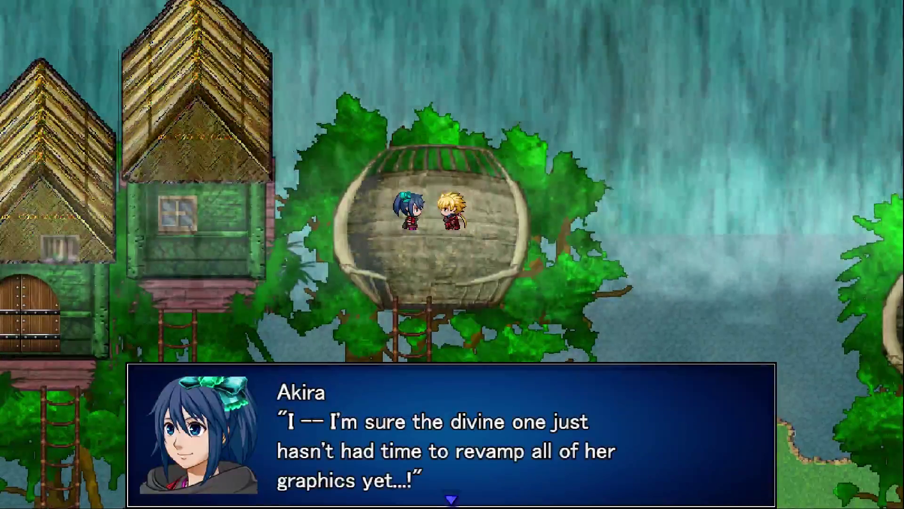
key("Return")
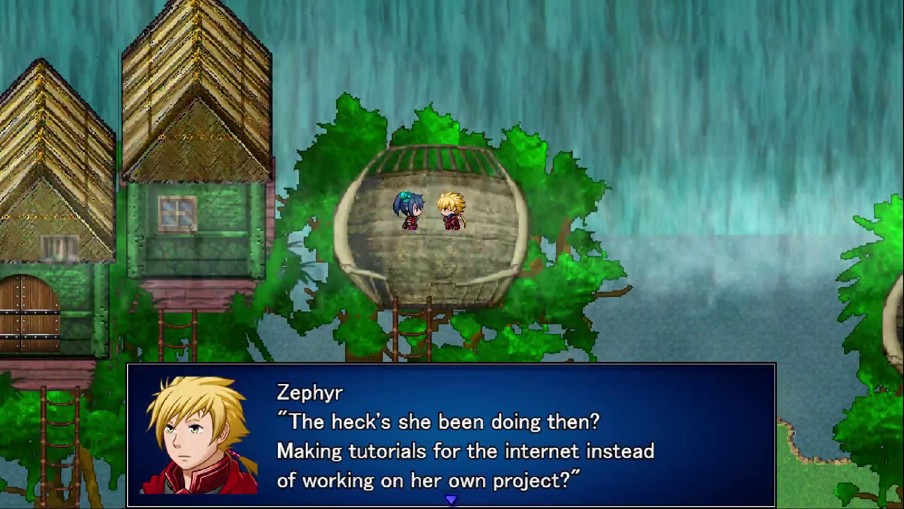
key("Return")
key("Return")
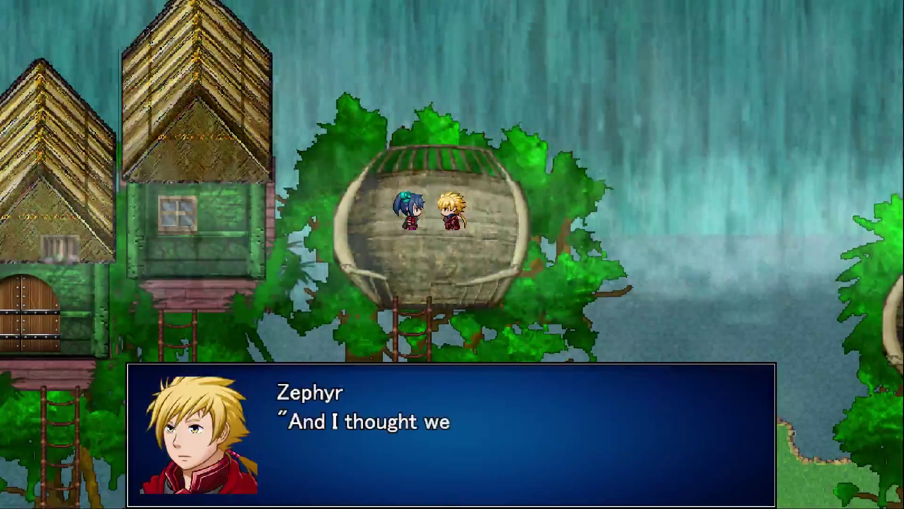
key("Return")
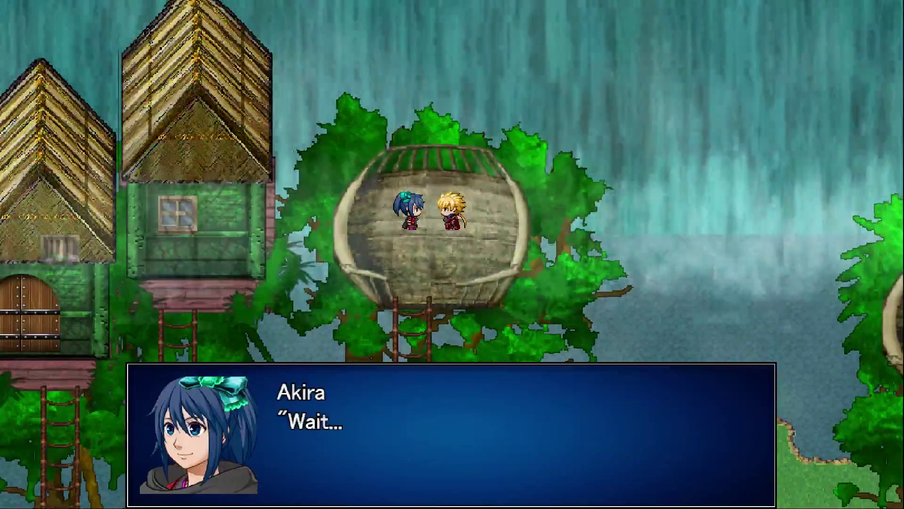